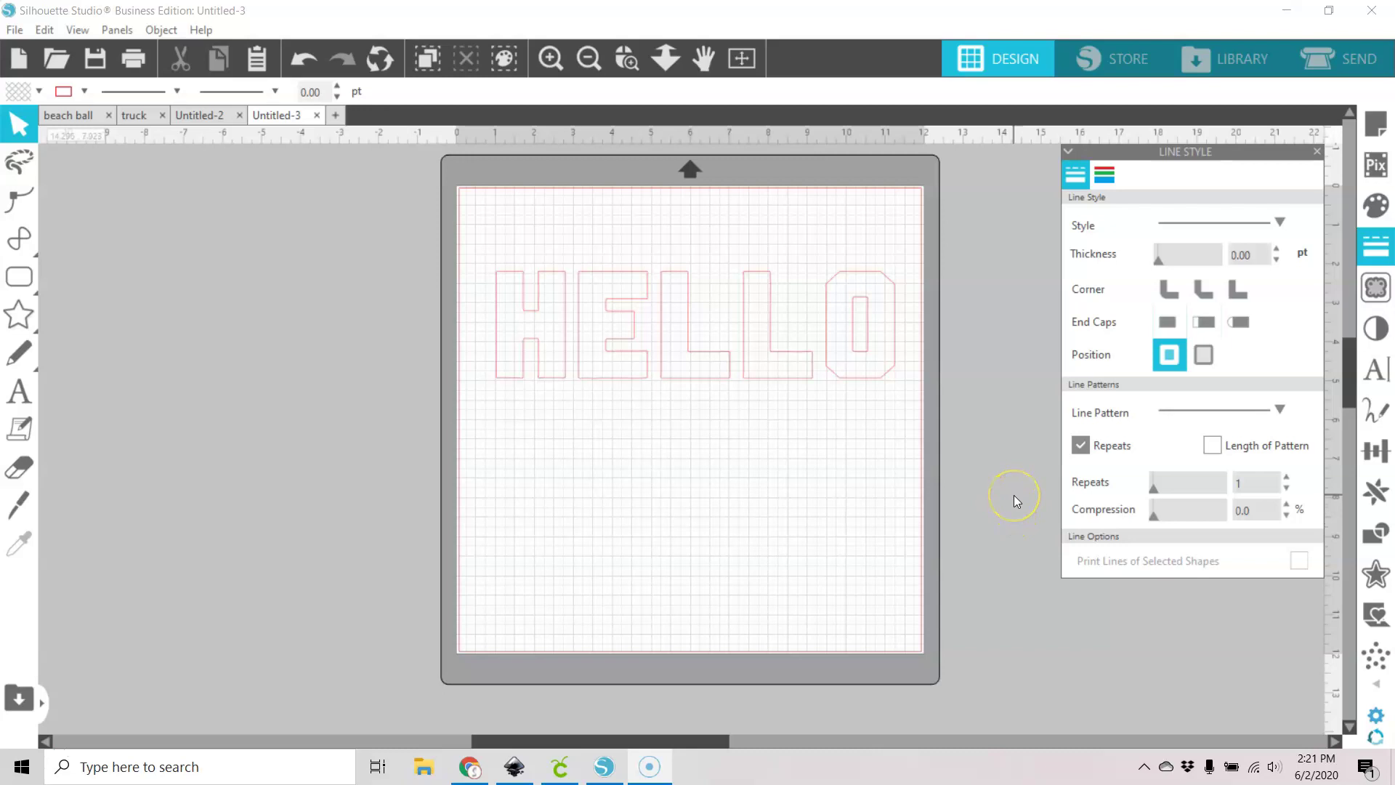
# - Select the HELLO outline on the mat, leaving the Object menu unused
pyautogui.click(163, 31)
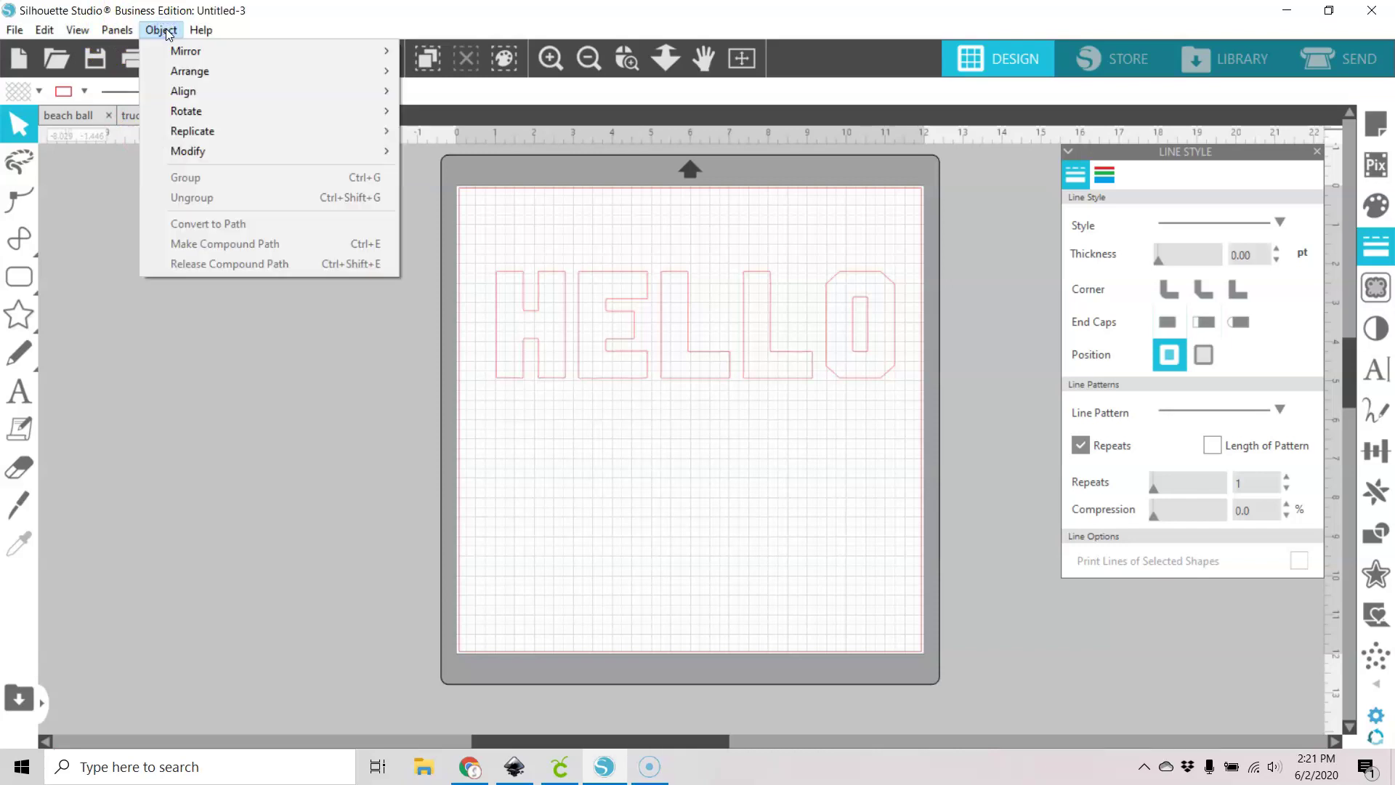
pyautogui.moveTo(209, 151)
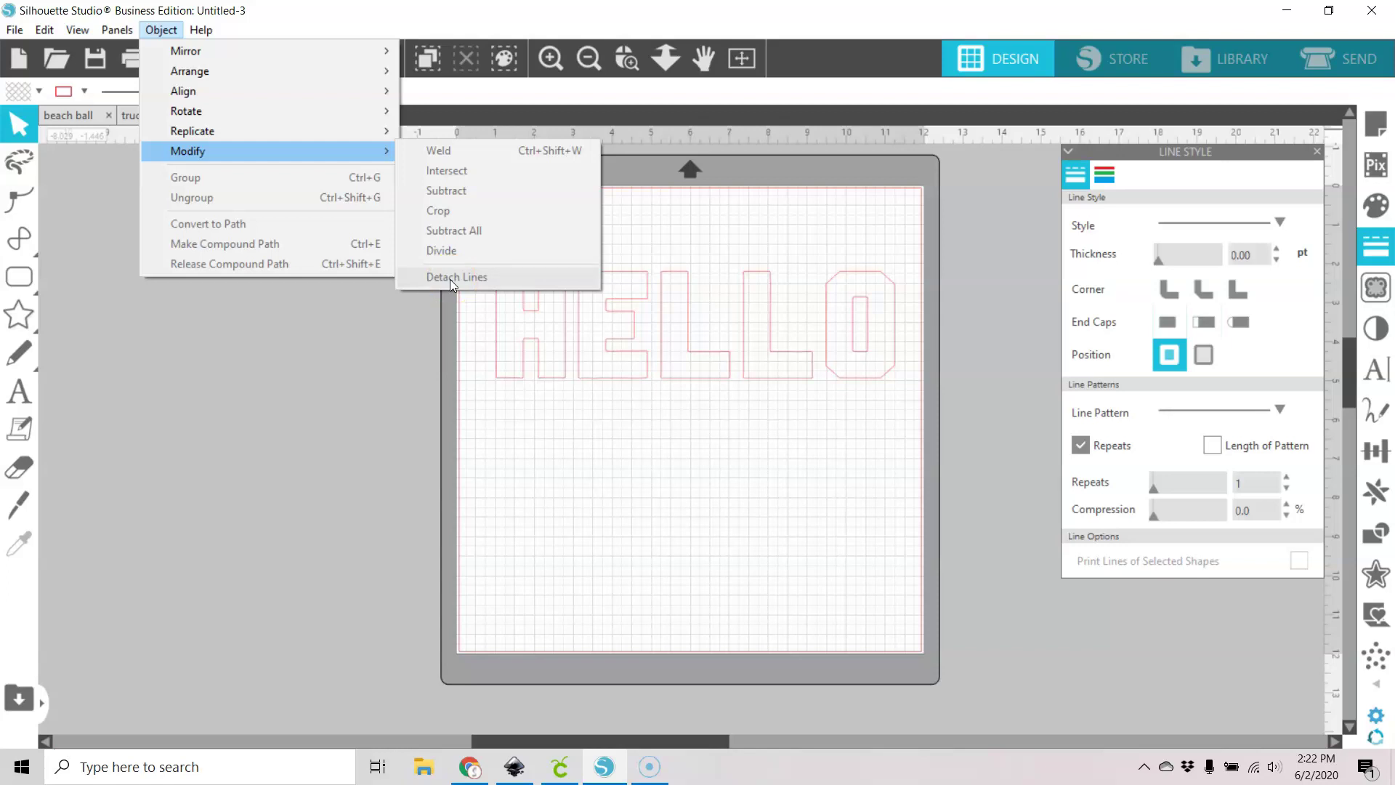
pyautogui.click(382, 334)
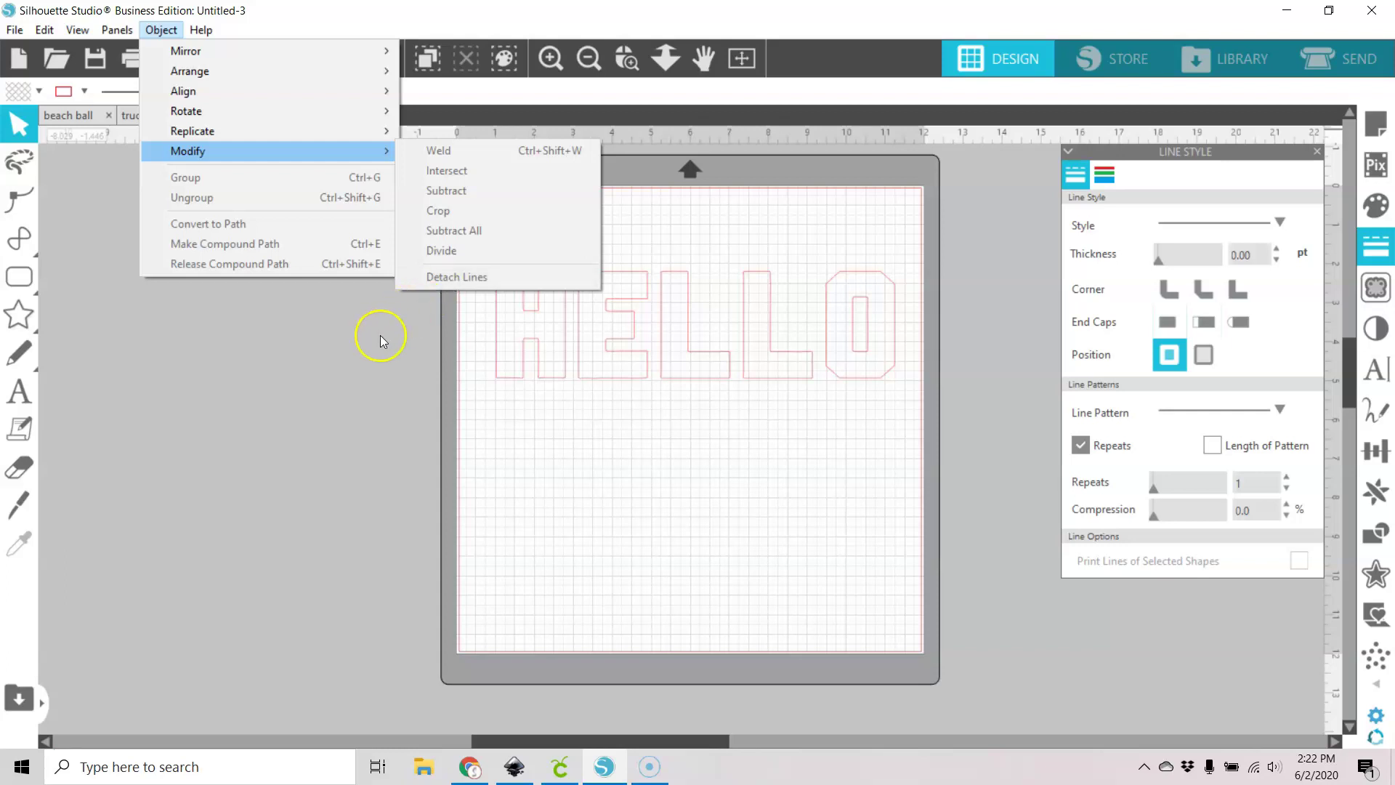
pyautogui.moveTo(859, 382); pyautogui.dragTo(858, 378)
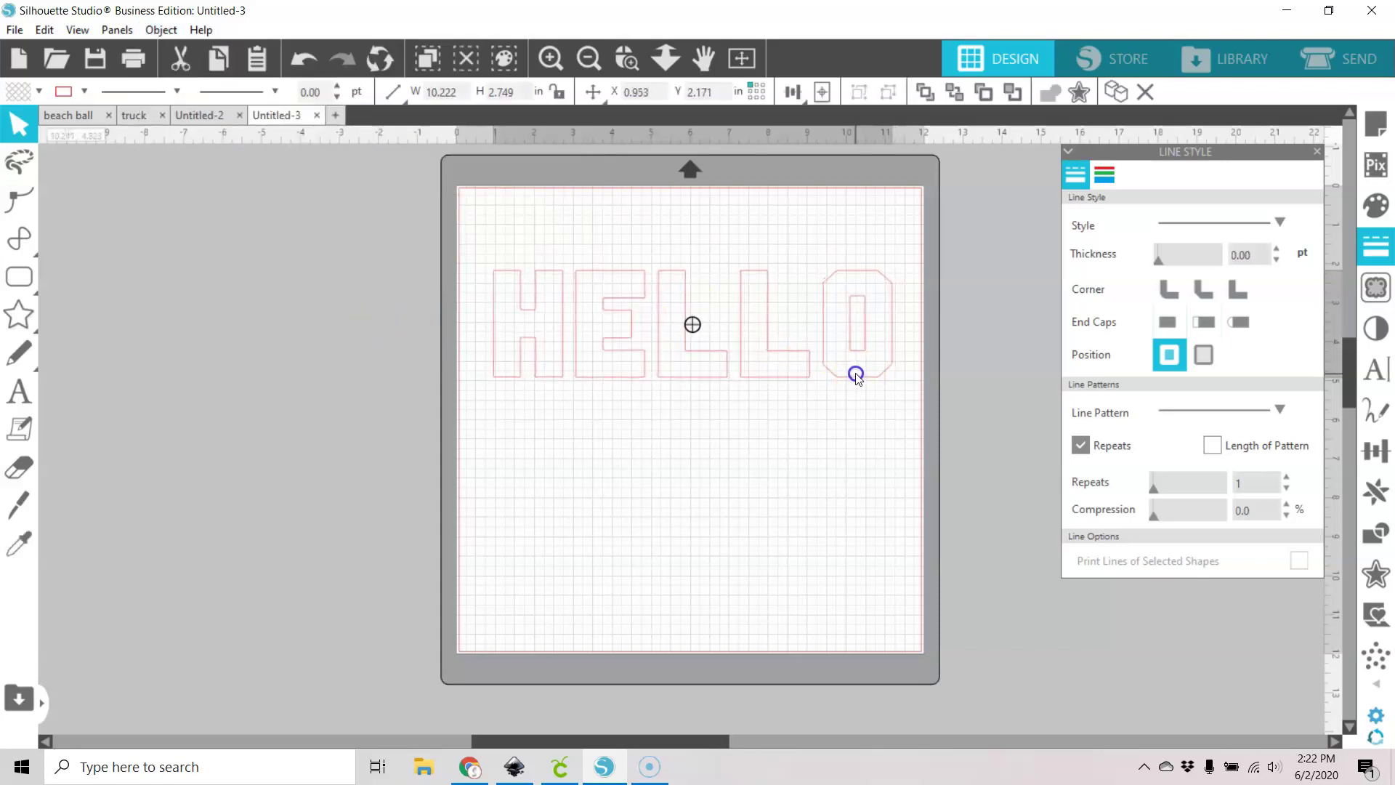
pyautogui.click(858, 379)
pyautogui.click(857, 379)
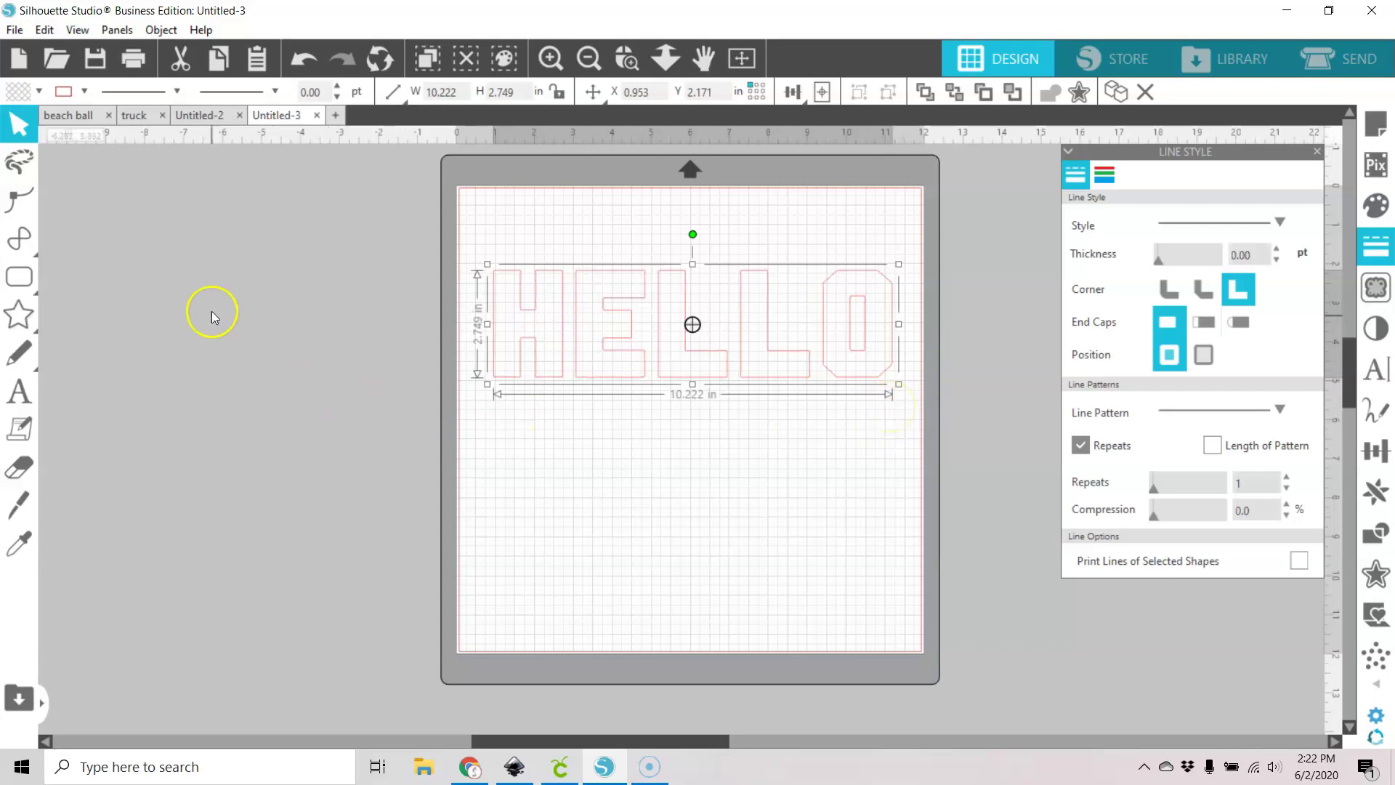
# - Change the HELLO outline's line colour from pink to black
pyautogui.click(83, 93)
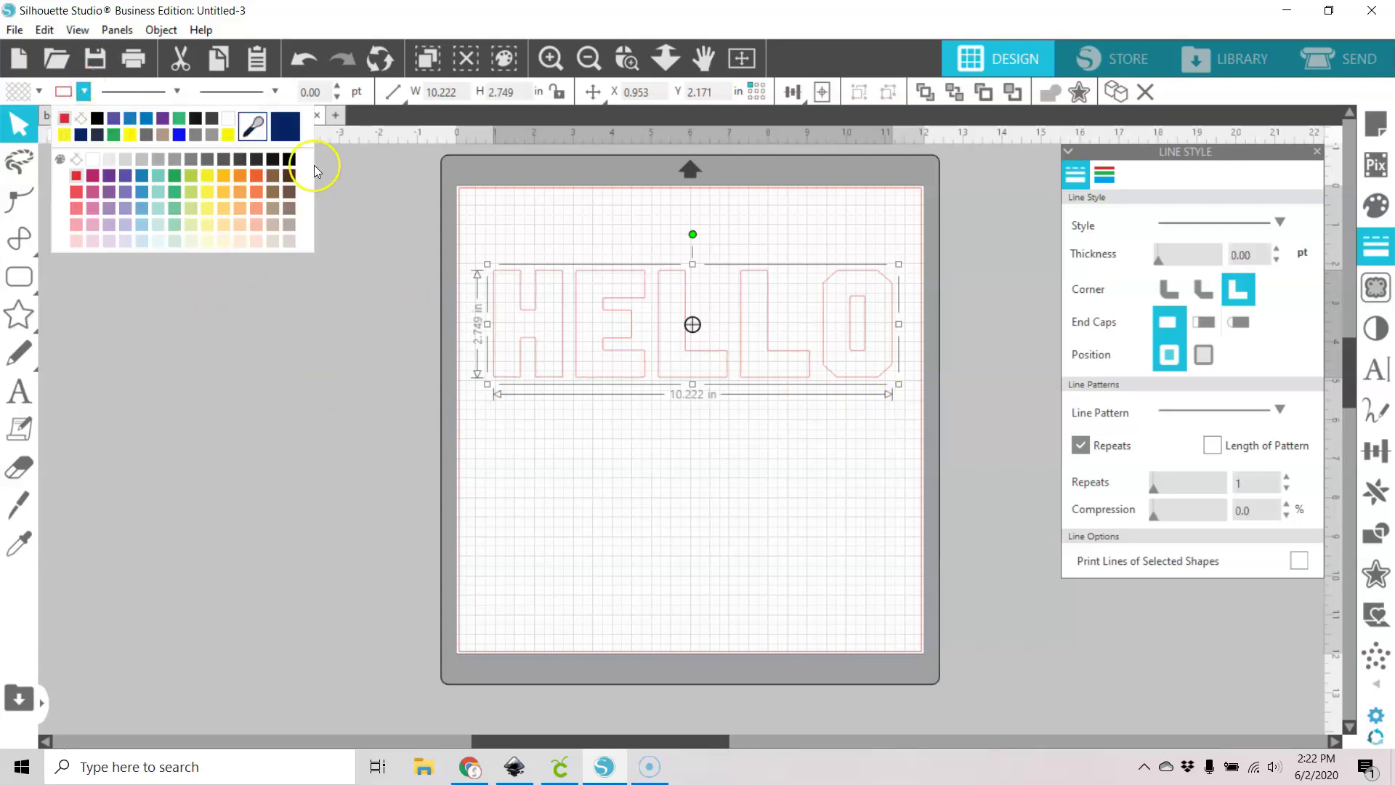
pyautogui.click(289, 159)
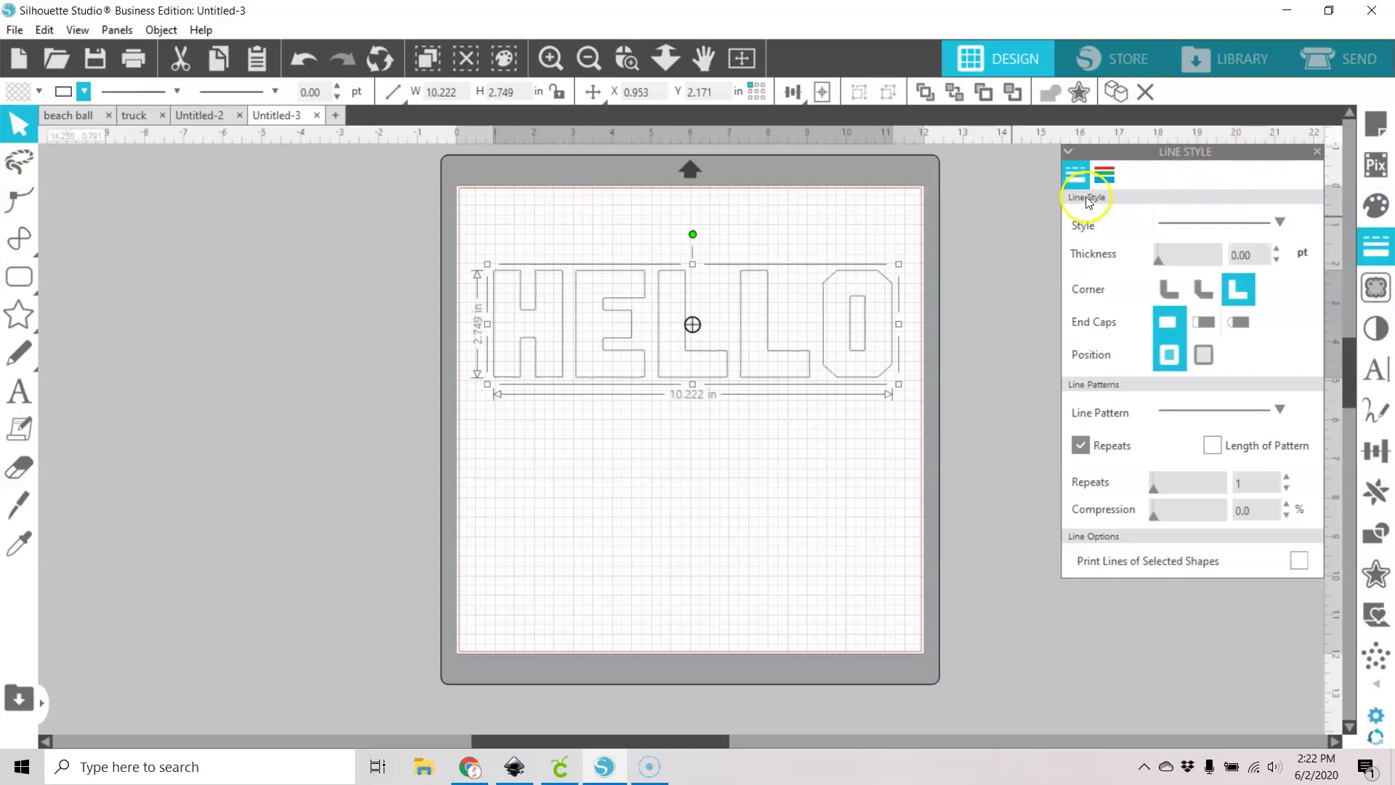
pyautogui.click(1104, 175)
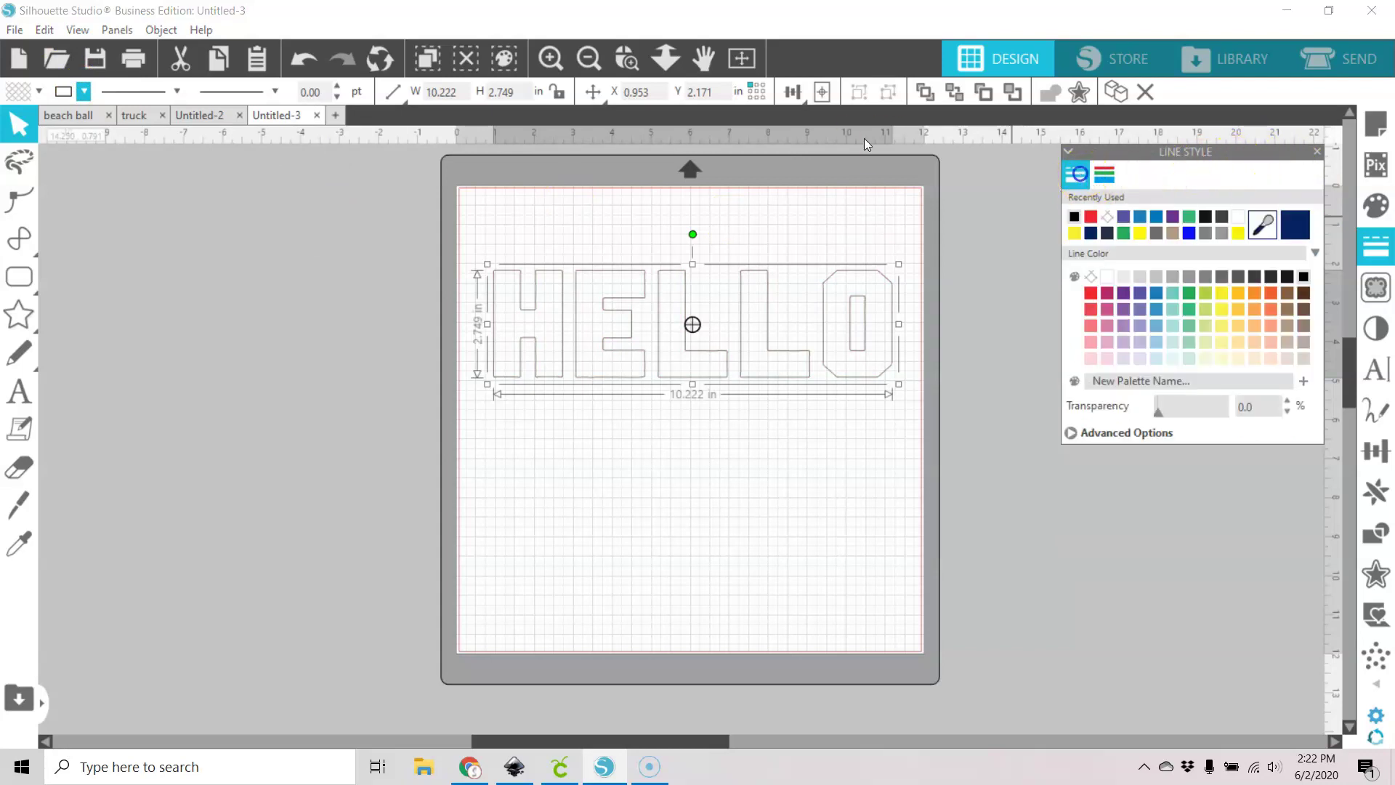
pyautogui.click(1086, 181)
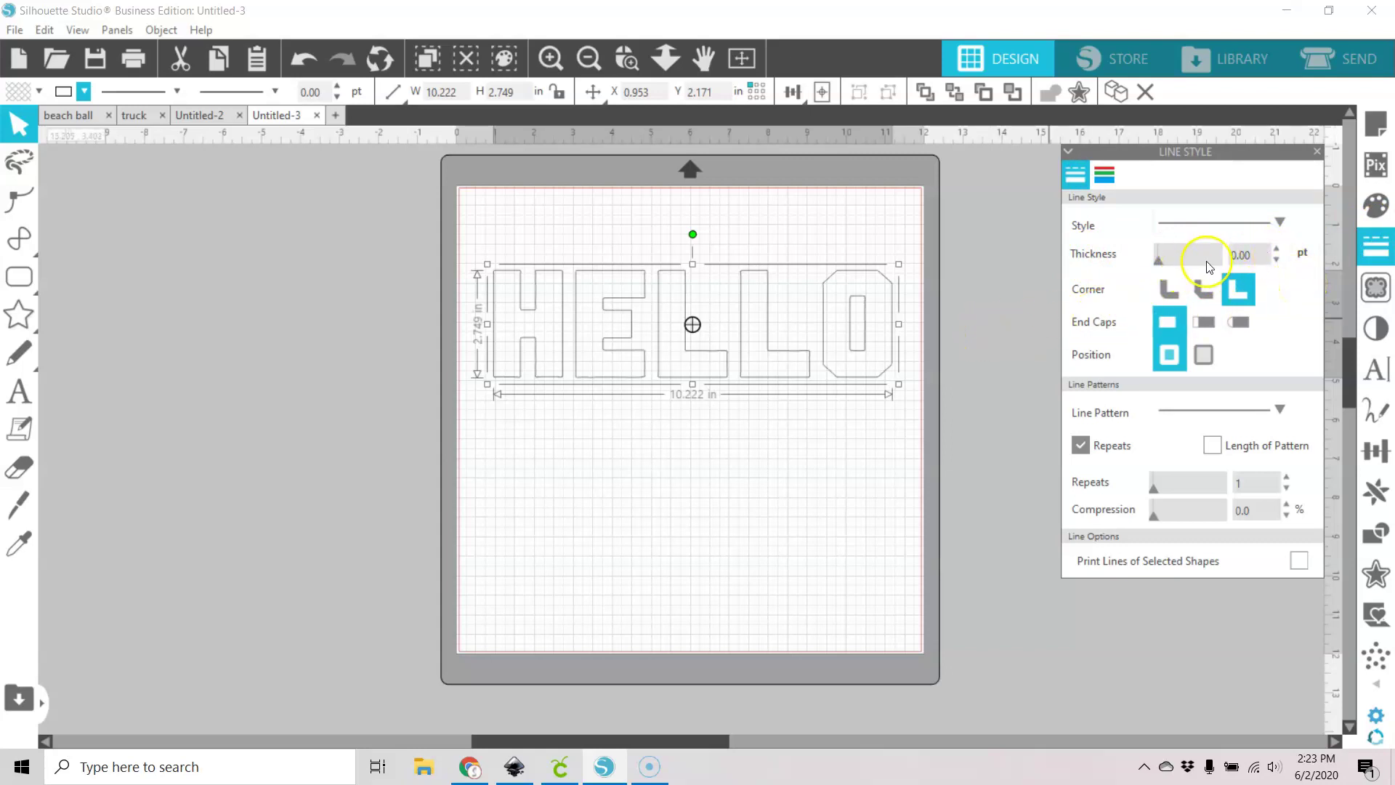
# - Give the HELLO outline a 12 pt line thickness and nudge it up to X 1.000, Y 1.239
pyautogui.click(1257, 255)
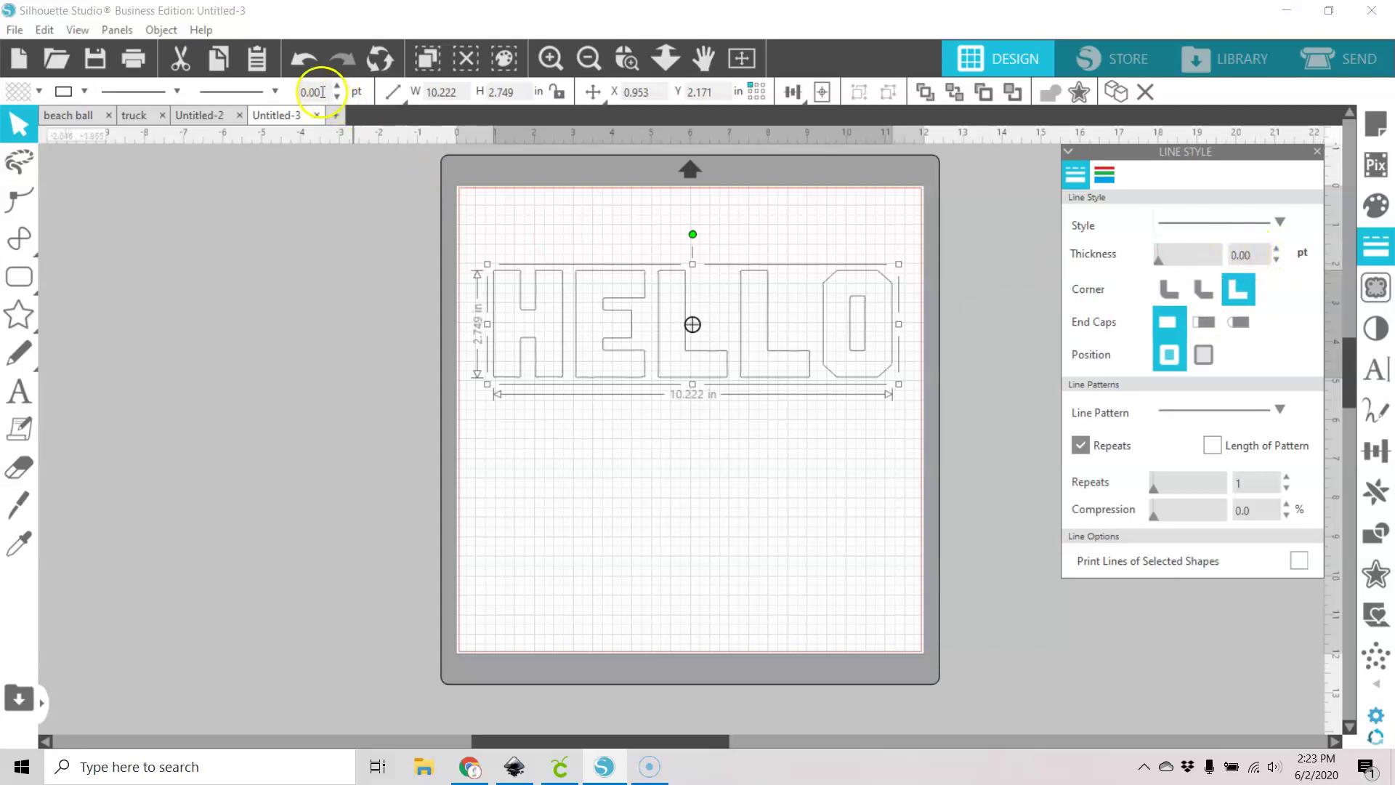
pyautogui.click(1250, 255)
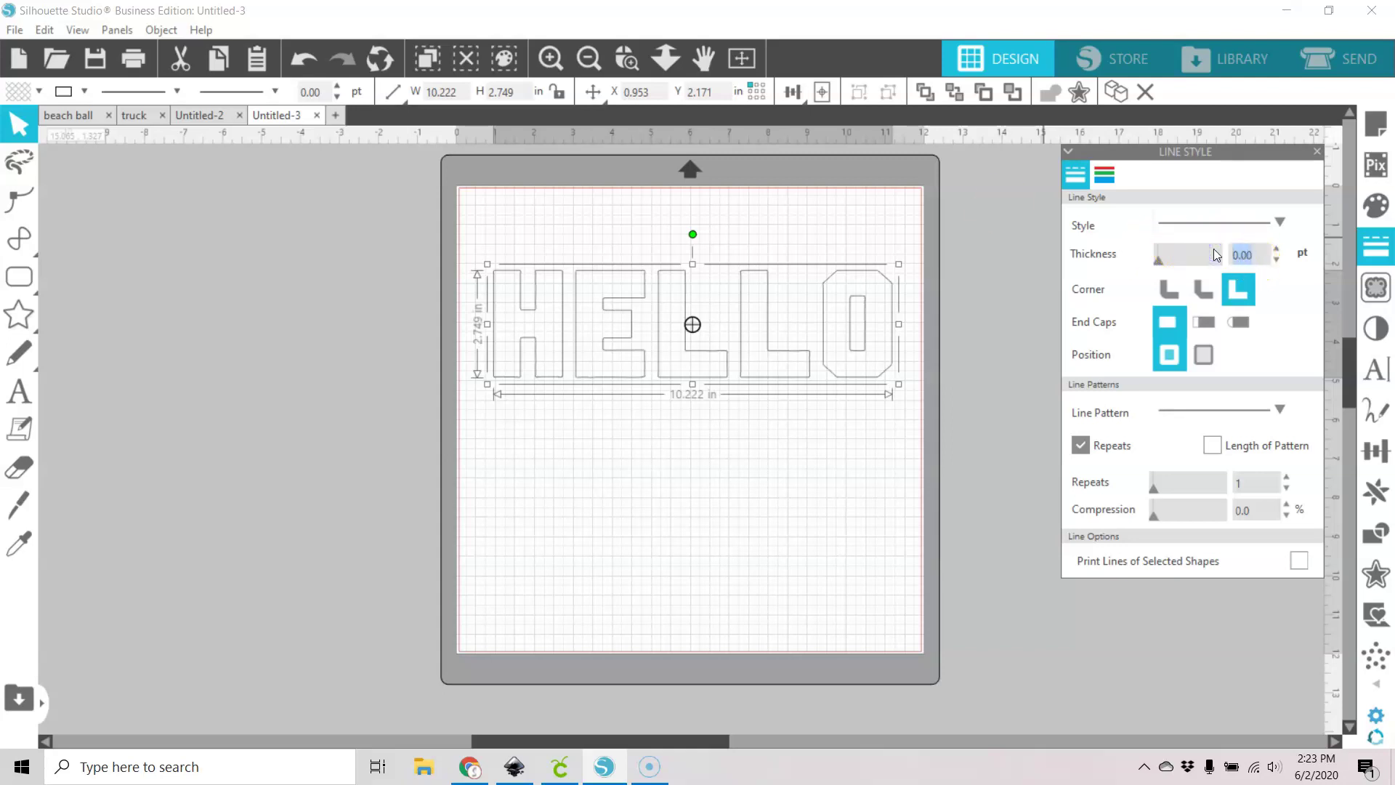
pyautogui.press('Return')
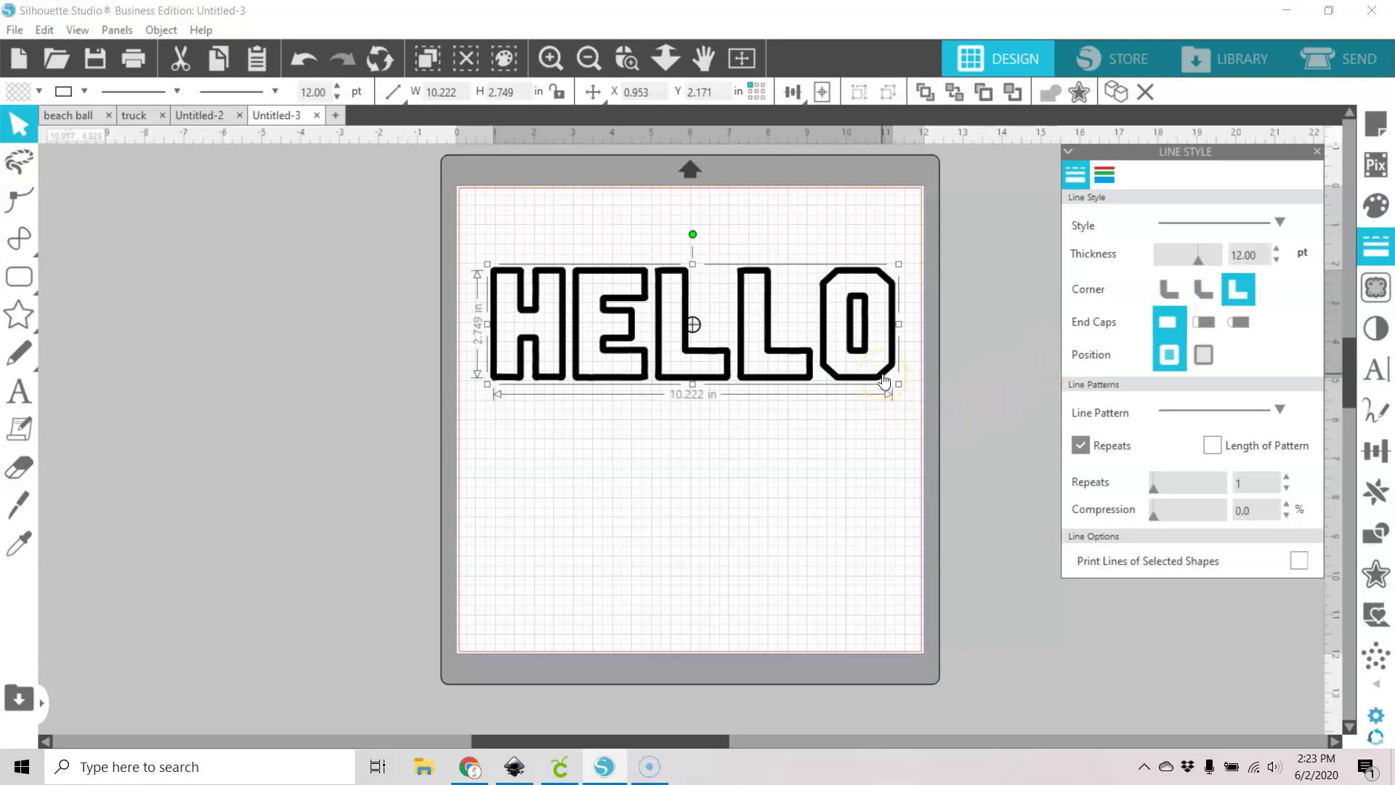
pyautogui.moveTo(895, 312); pyautogui.dragTo(893, 288)
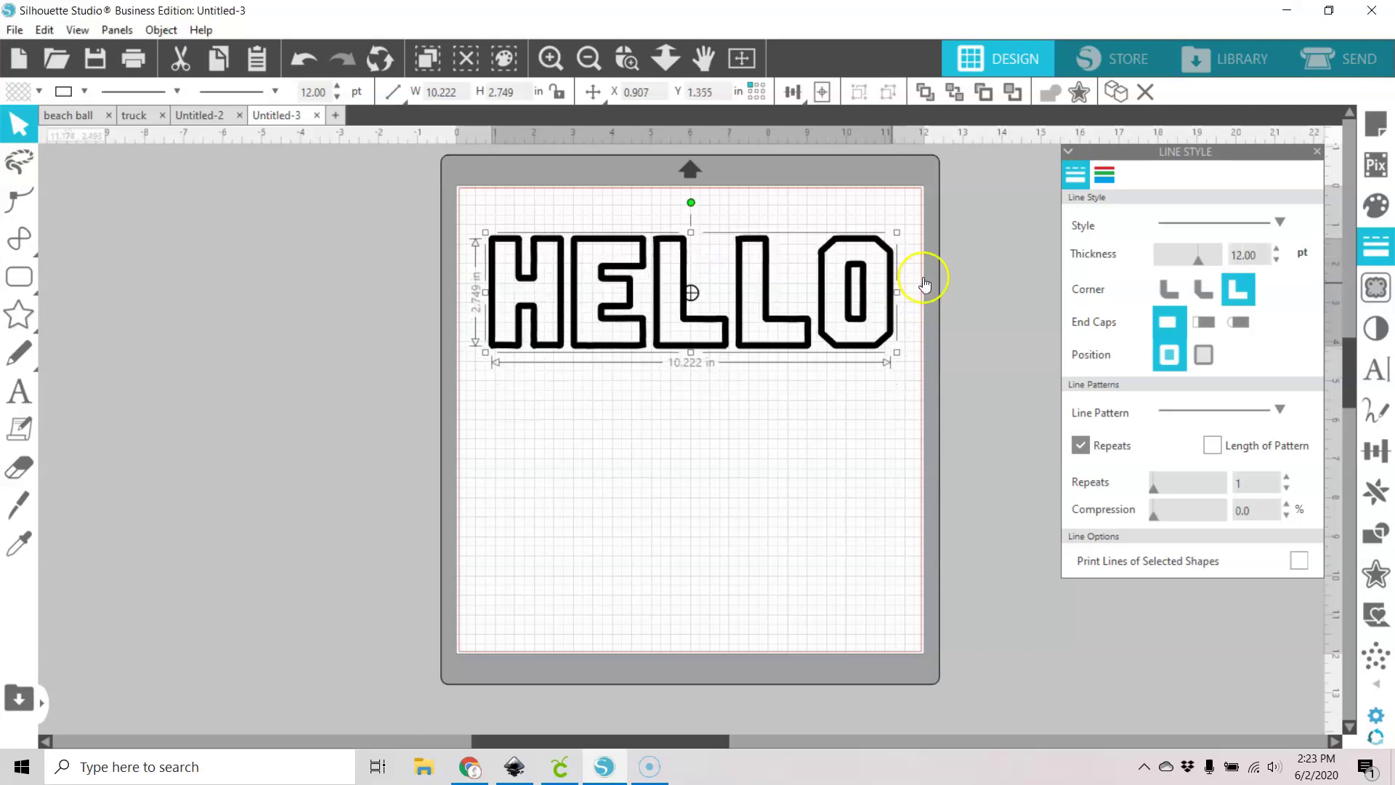
pyautogui.moveTo(903, 280); pyautogui.dragTo(897, 275)
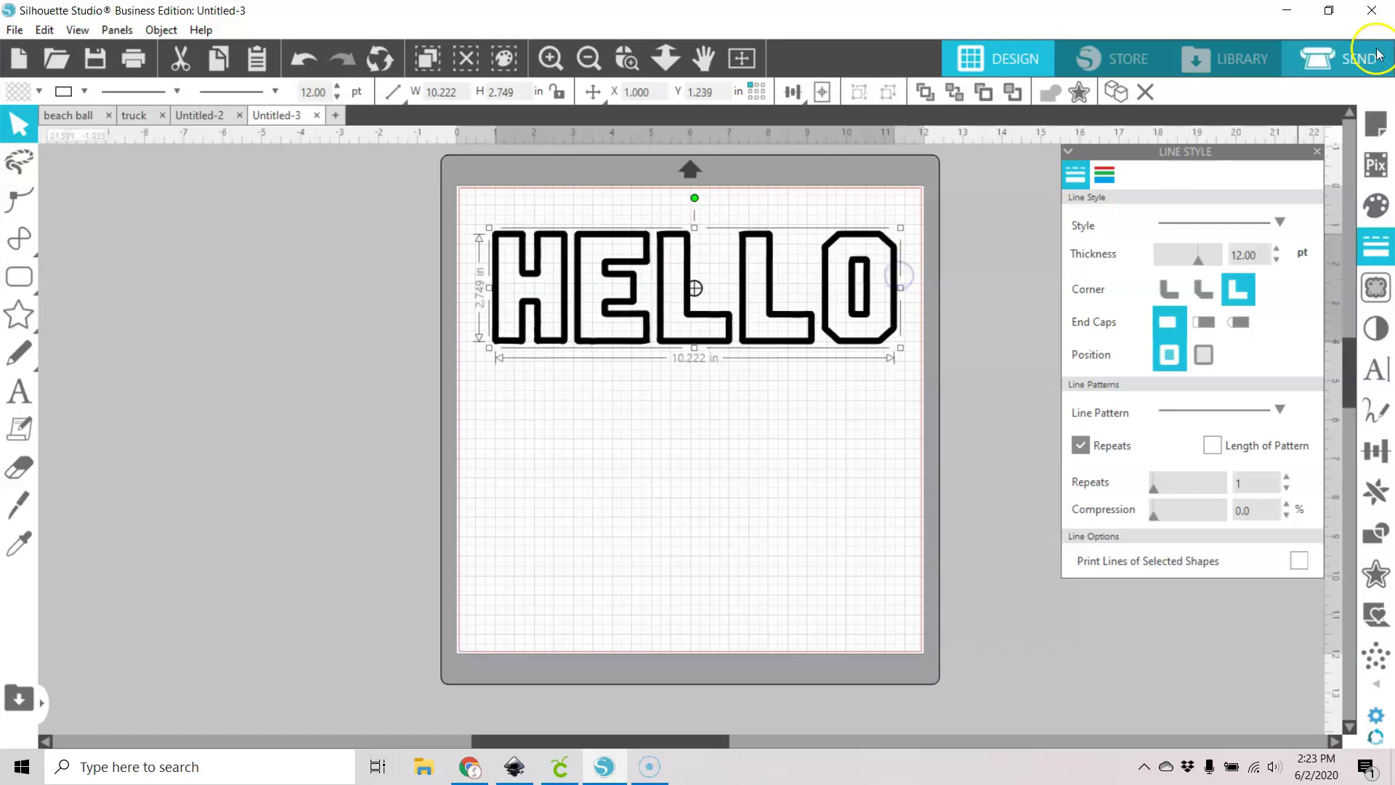
pyautogui.click(1344, 58)
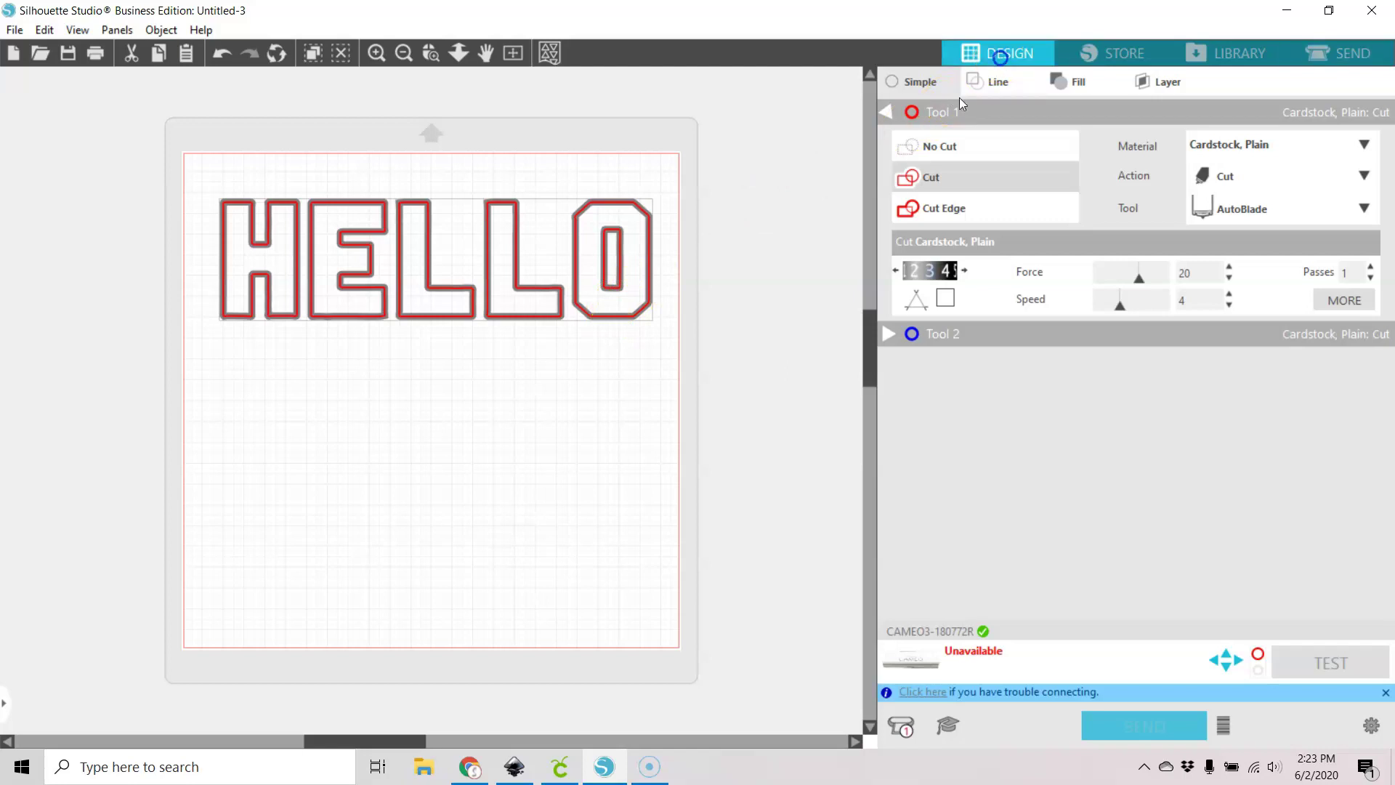
pyautogui.click(1001, 62)
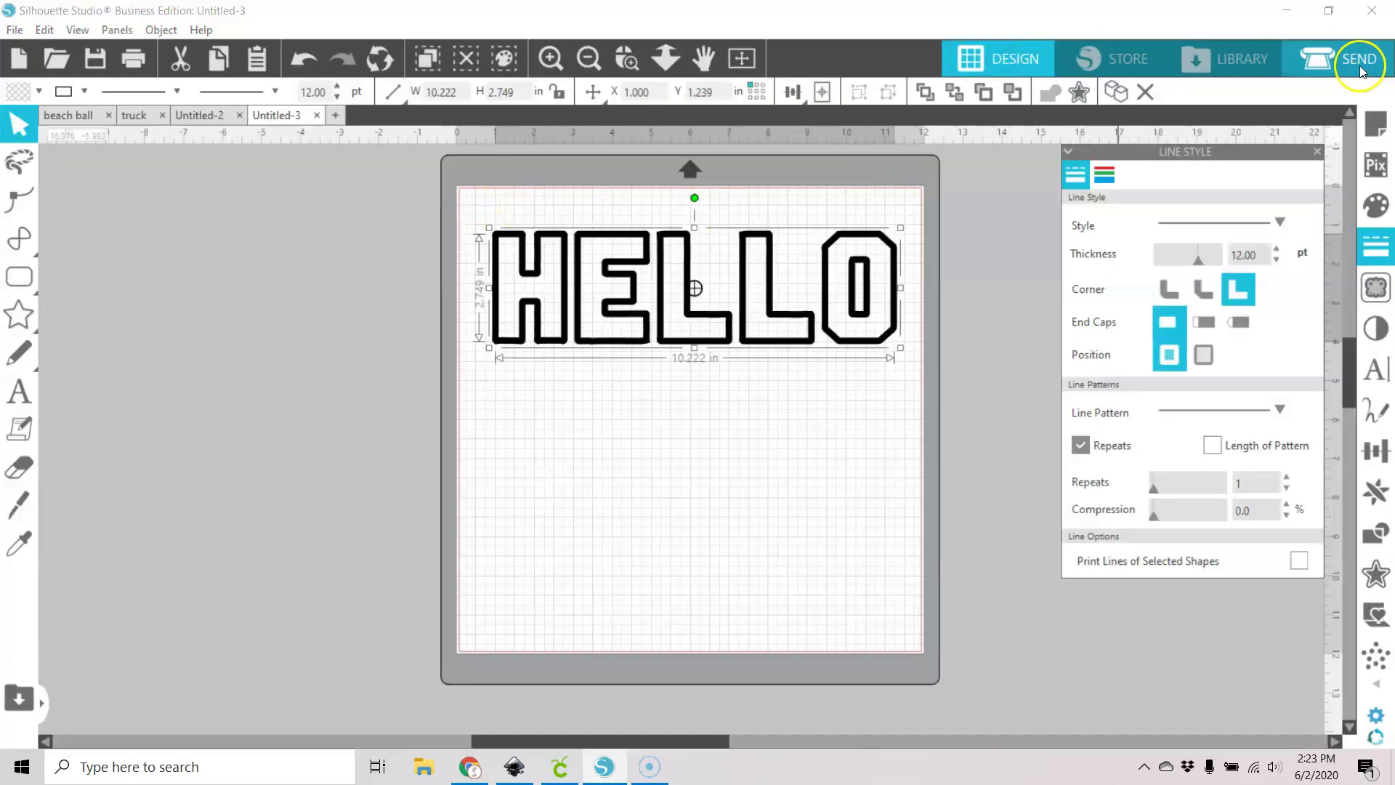
pyautogui.click(1357, 60)
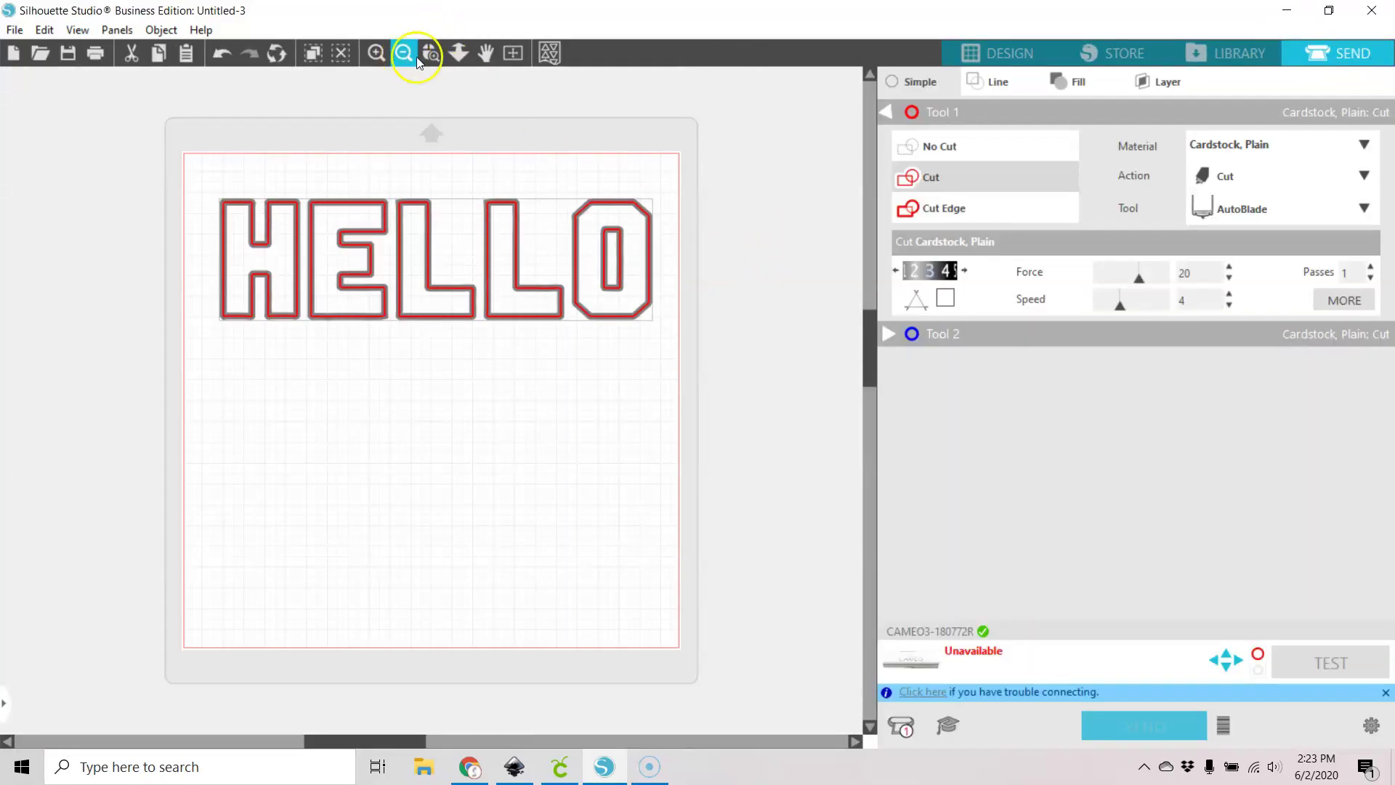
pyautogui.moveTo(183, 157); pyautogui.dragTo(741, 425)
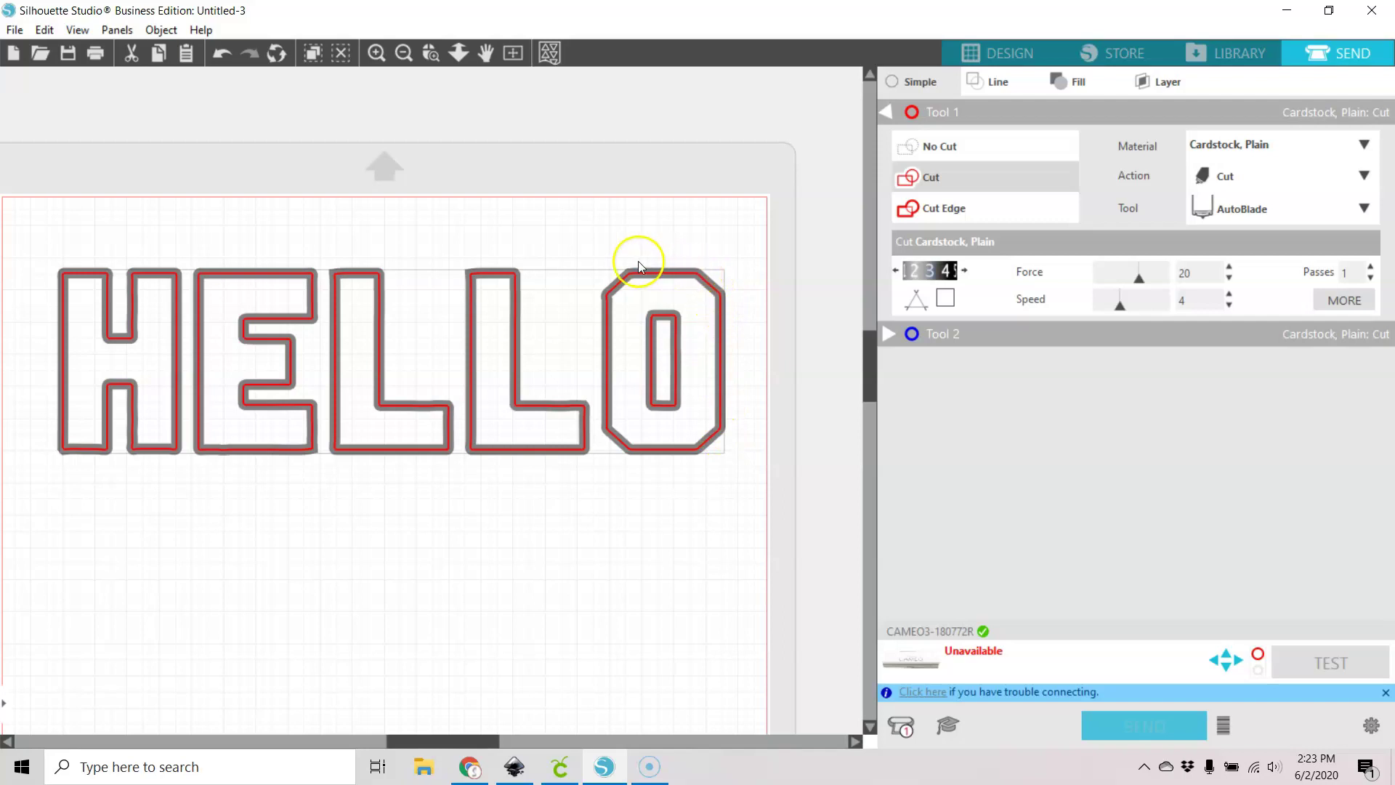
pyautogui.click(959, 215)
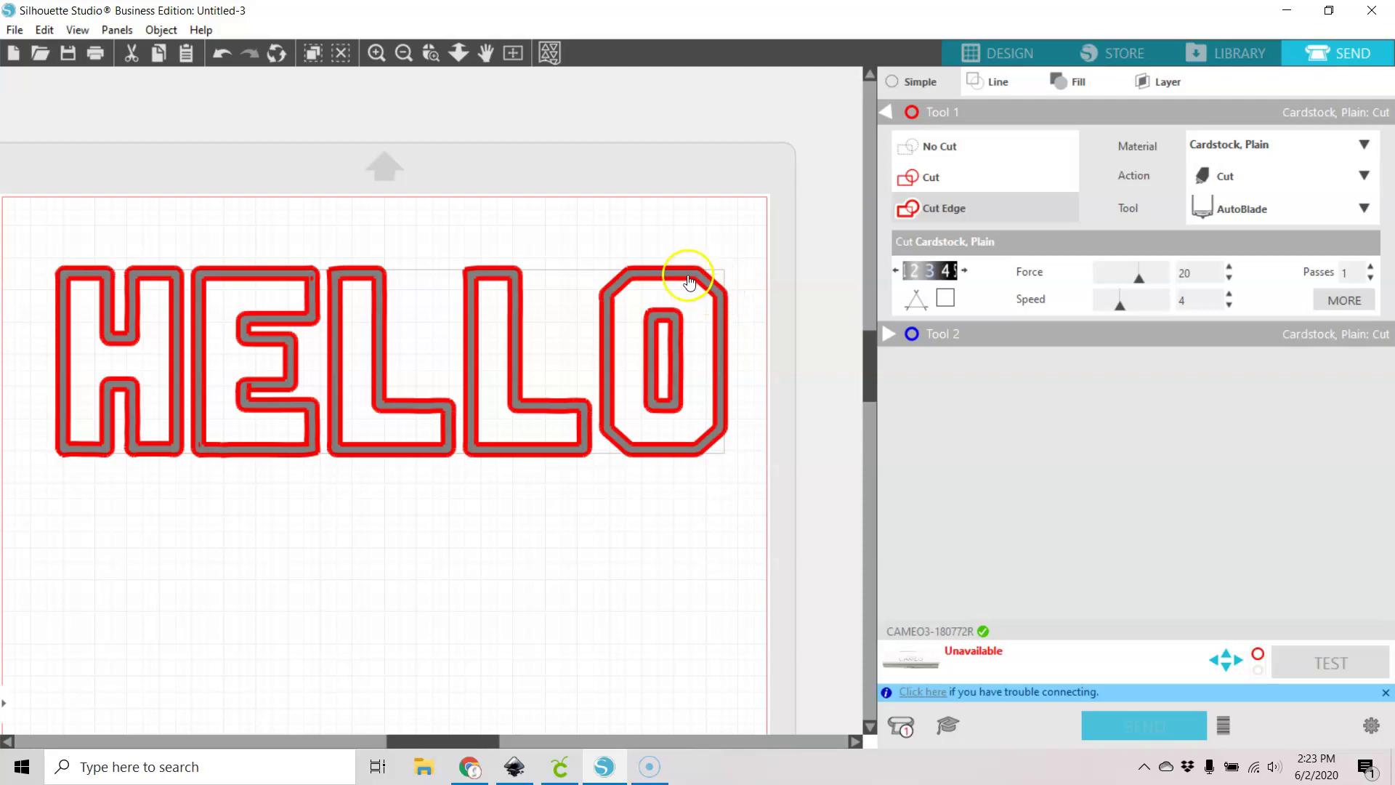
pyautogui.click(927, 186)
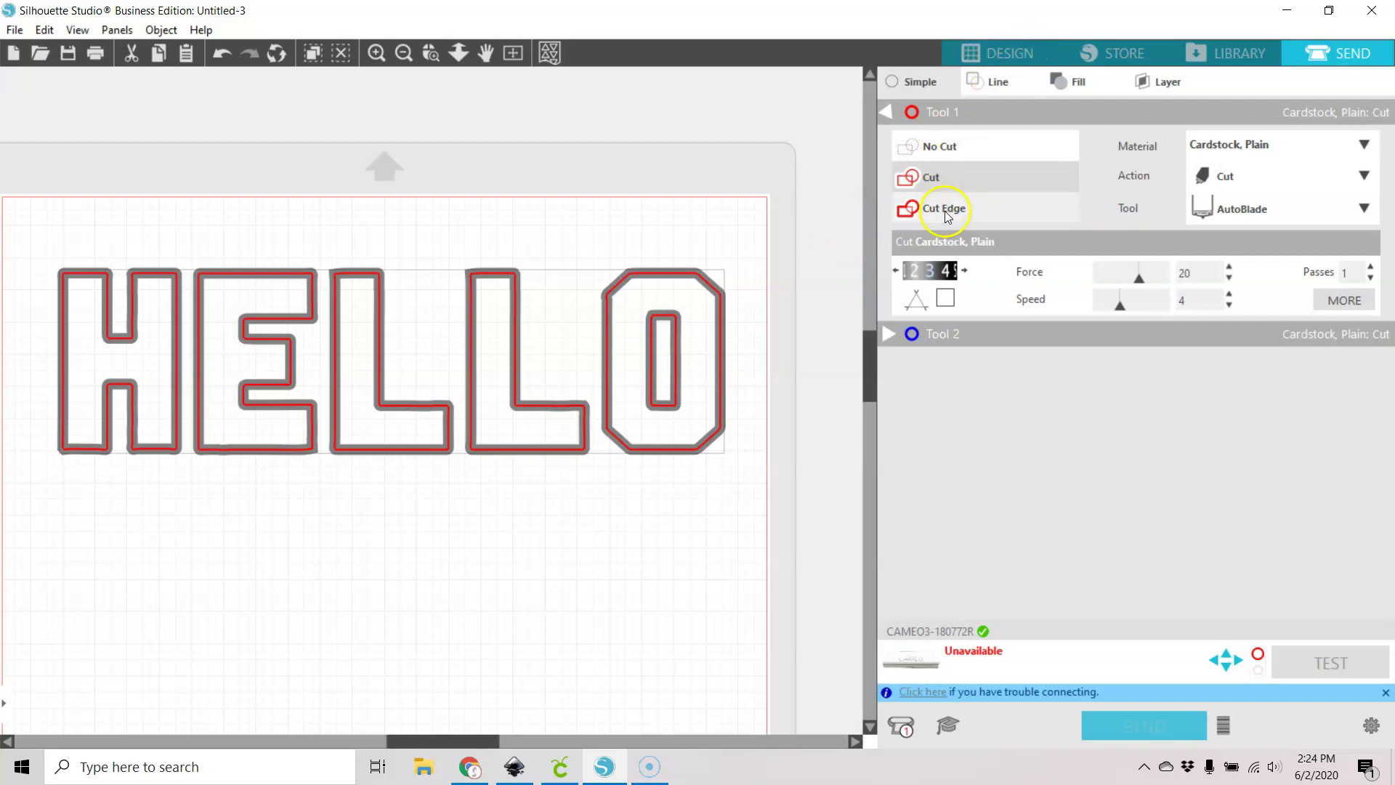
pyautogui.click(991, 54)
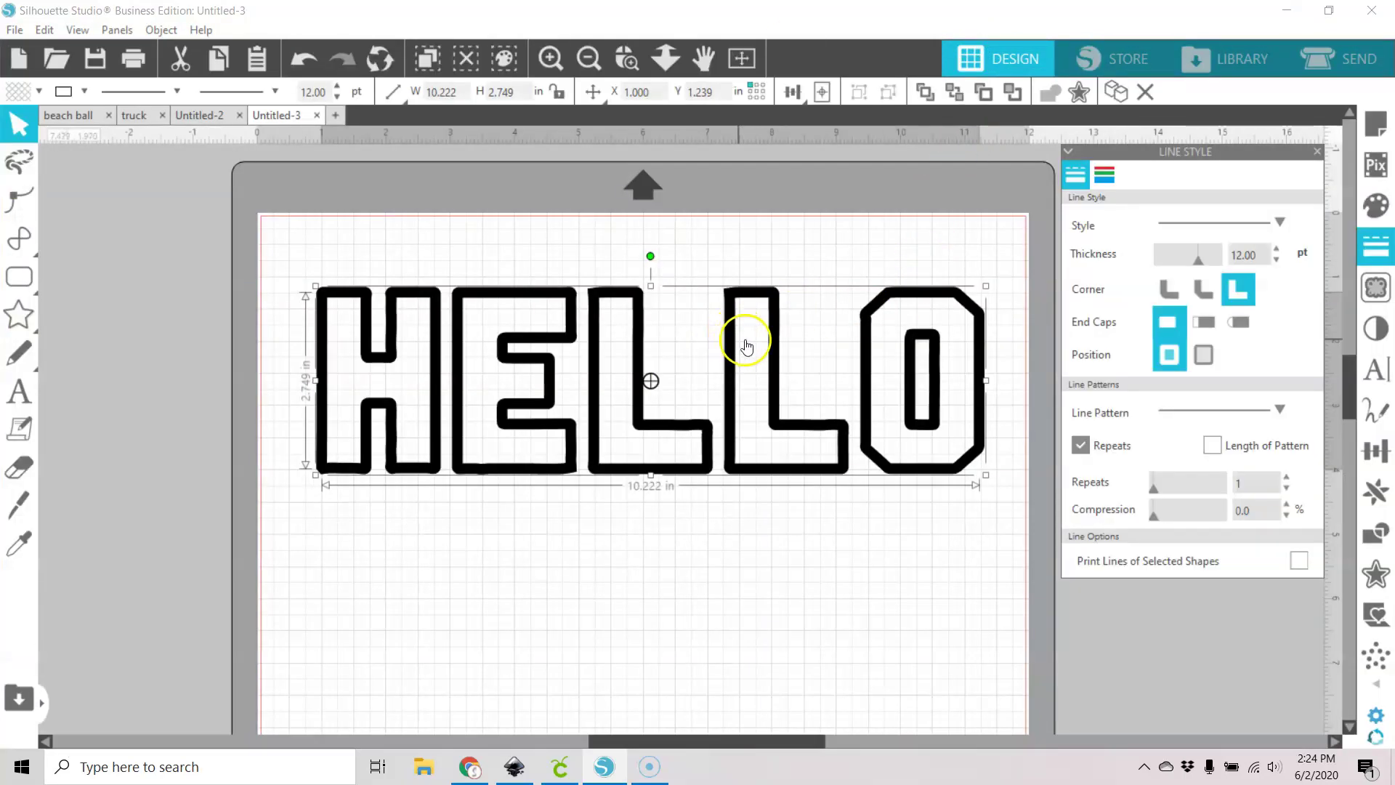
# - Move HELLO up-left, then start saving to the hard drive in SVG format
pyautogui.moveTo(773, 344); pyautogui.dragTo(768, 325)
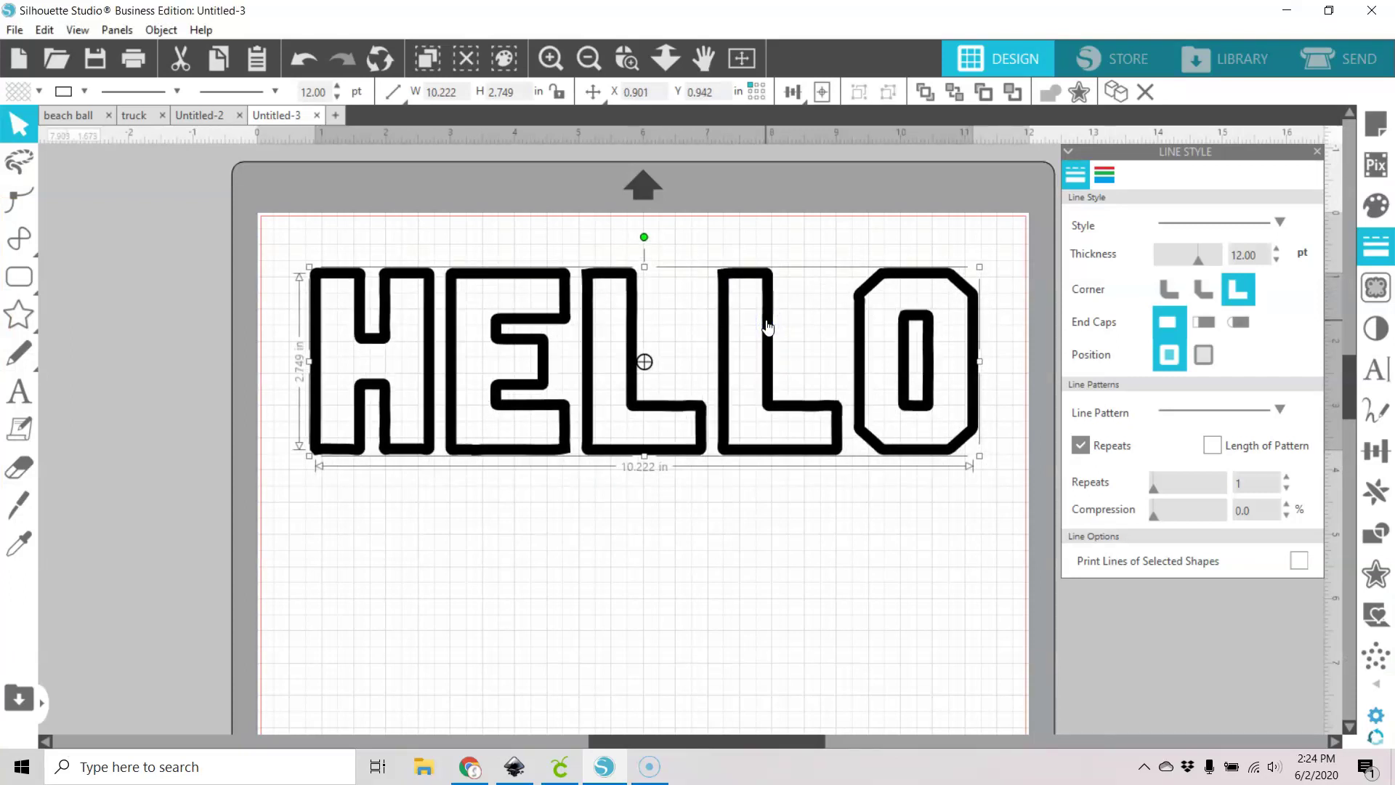
pyautogui.click(16, 32)
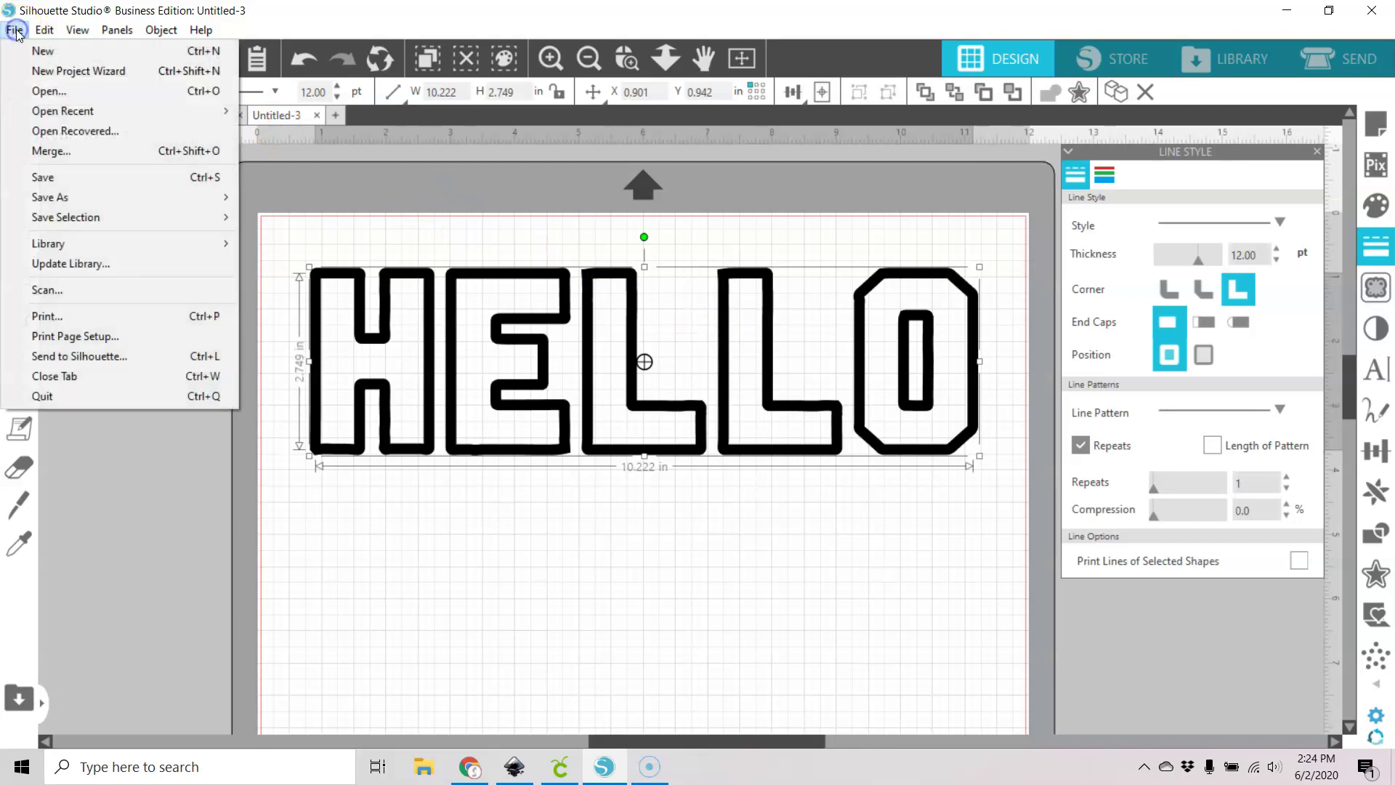
pyautogui.click(109, 198)
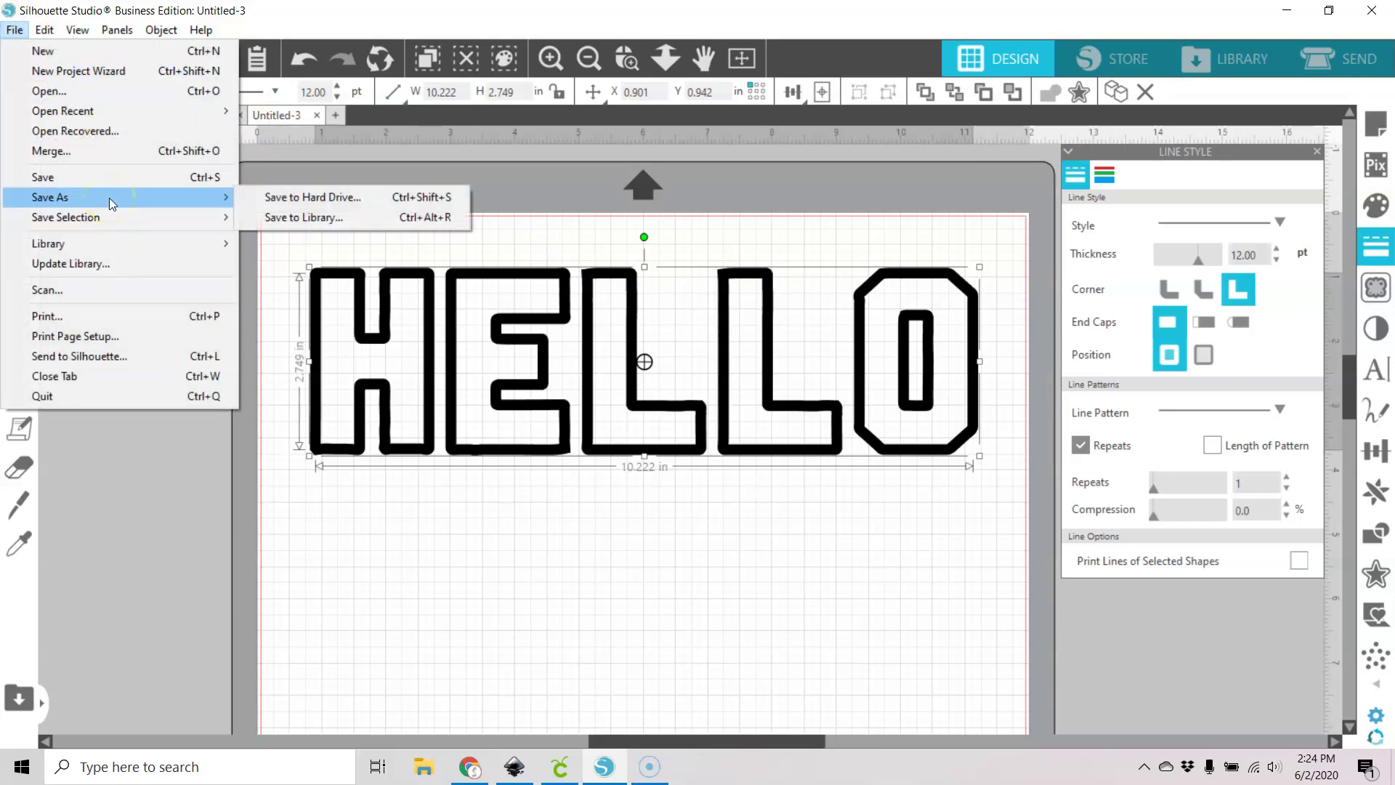
pyautogui.click(328, 202)
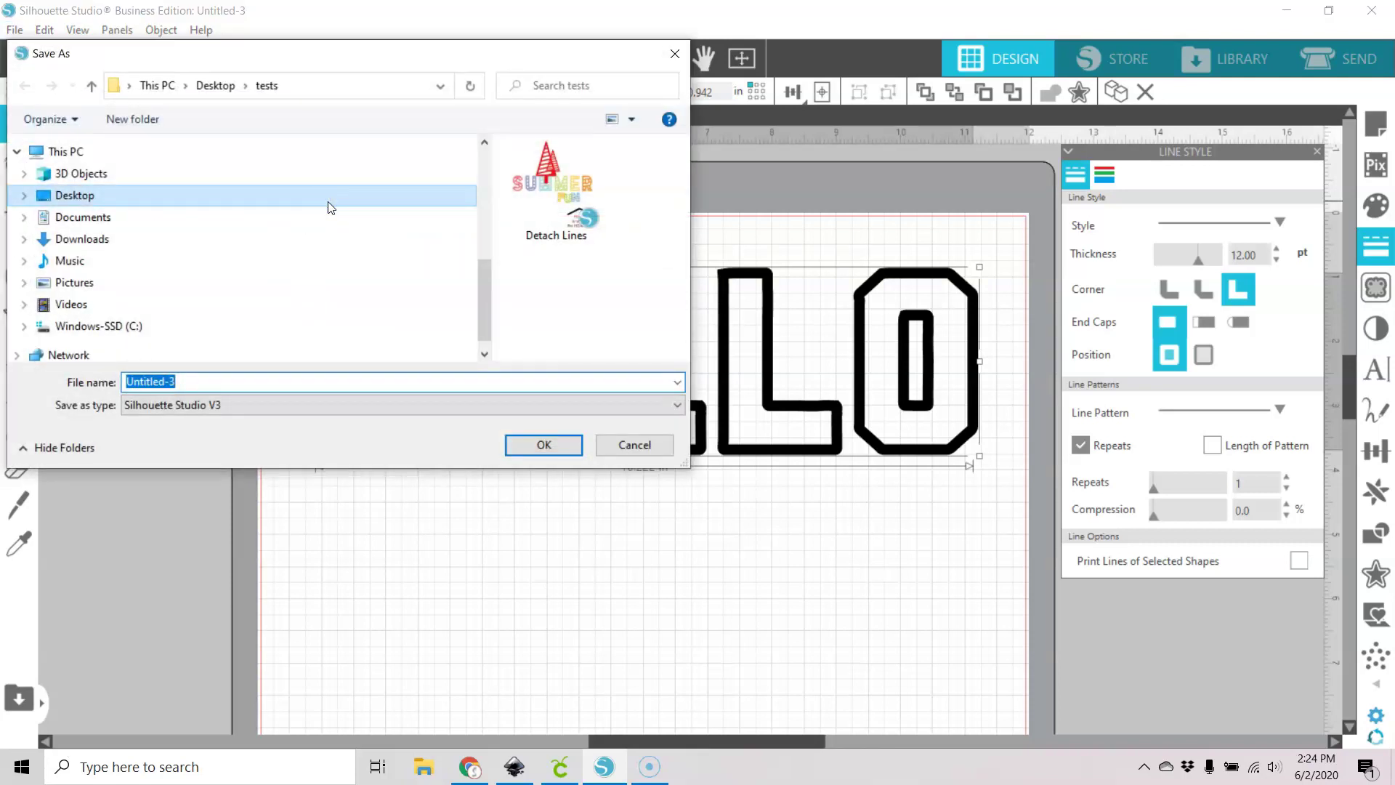
pyautogui.click(661, 406)
pyautogui.click(182, 455)
# - Name the file Hello.svg and save, confirming replacement of the existing file
pyautogui.click(177, 383)
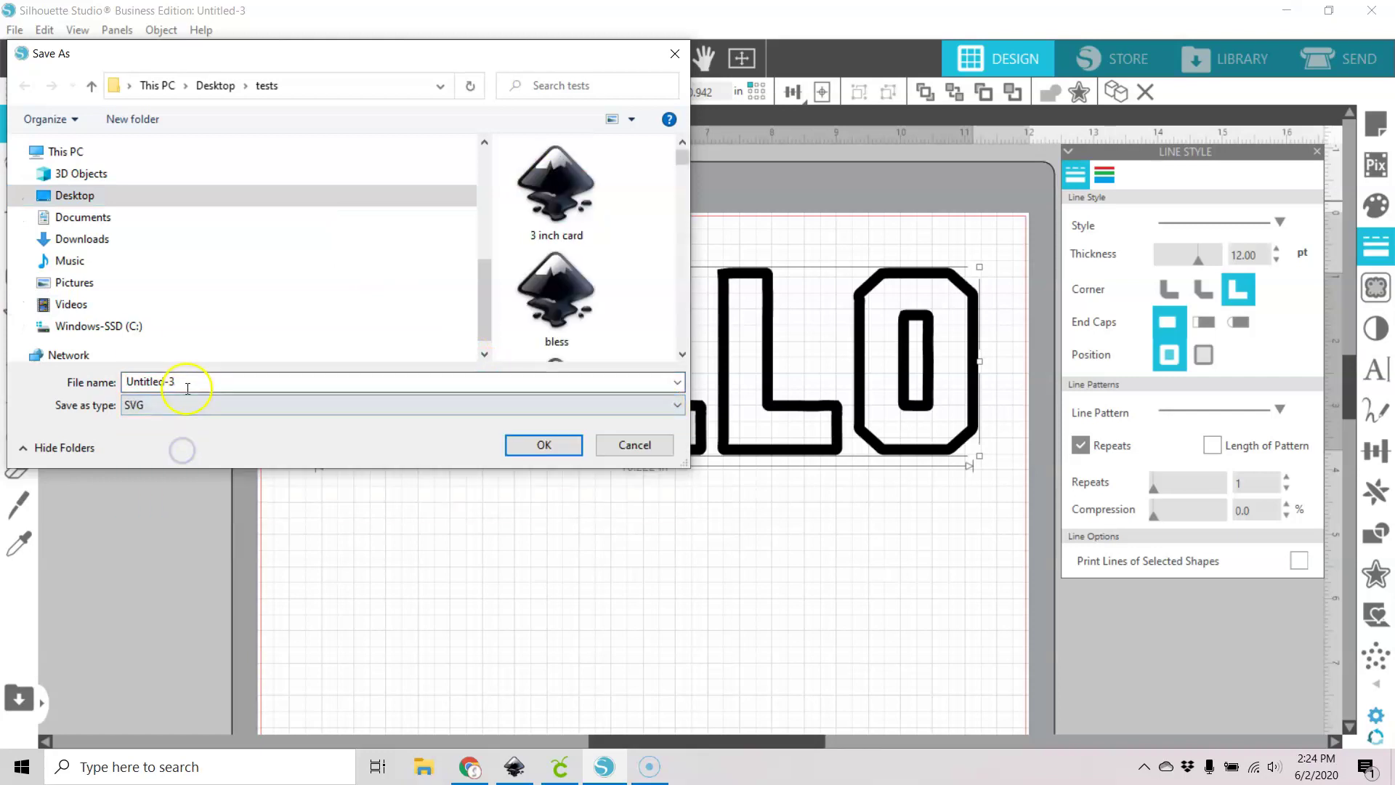
pyautogui.write('Hel')
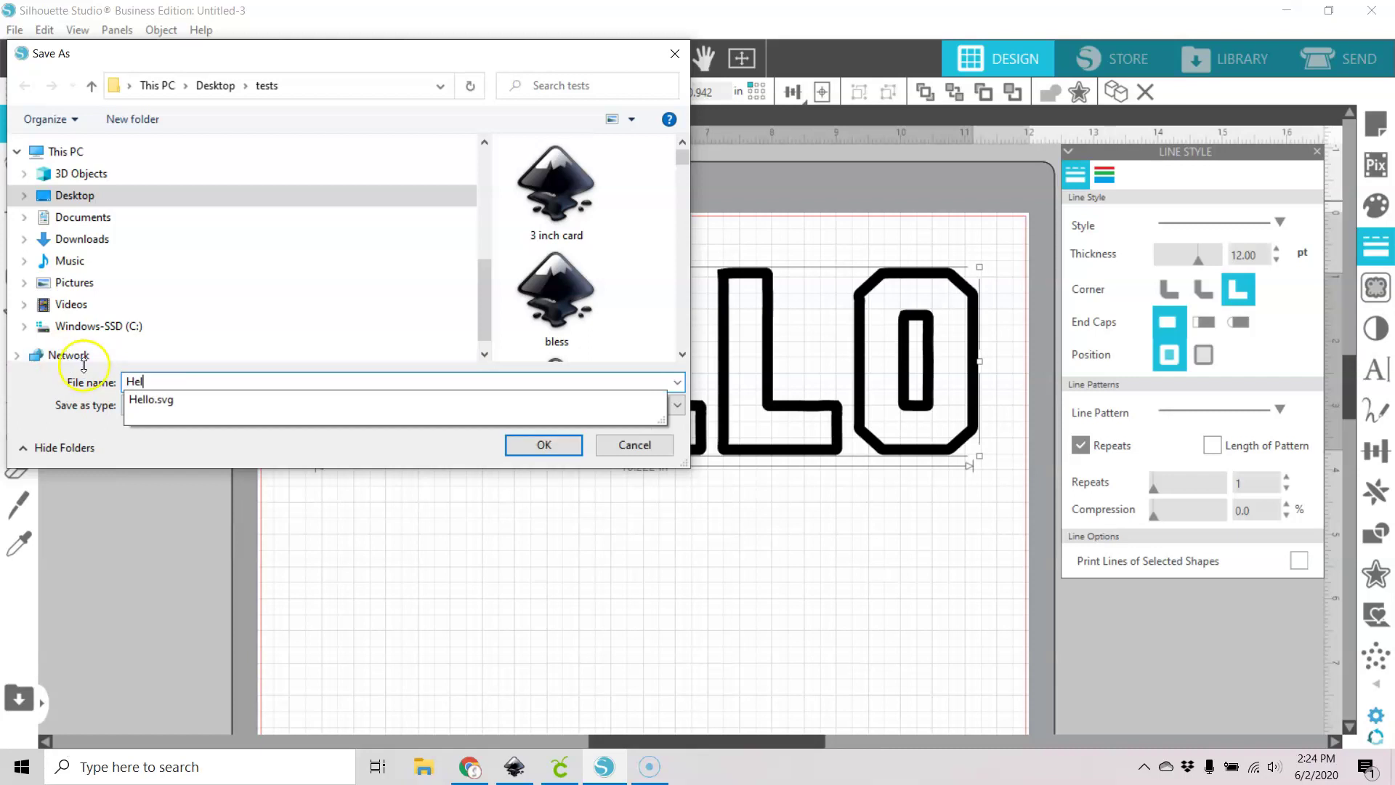
pyautogui.click(161, 406)
pyautogui.click(544, 445)
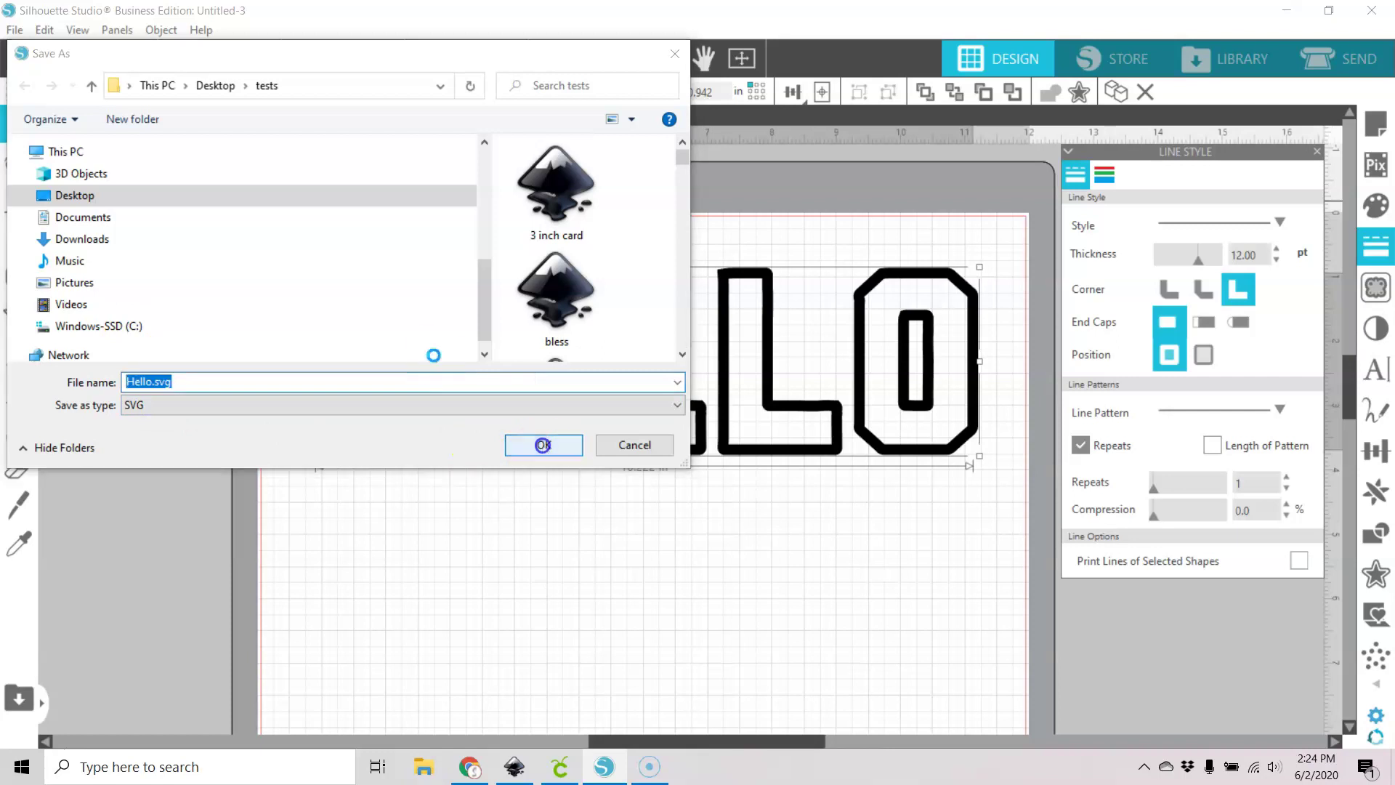
pyautogui.click(759, 385)
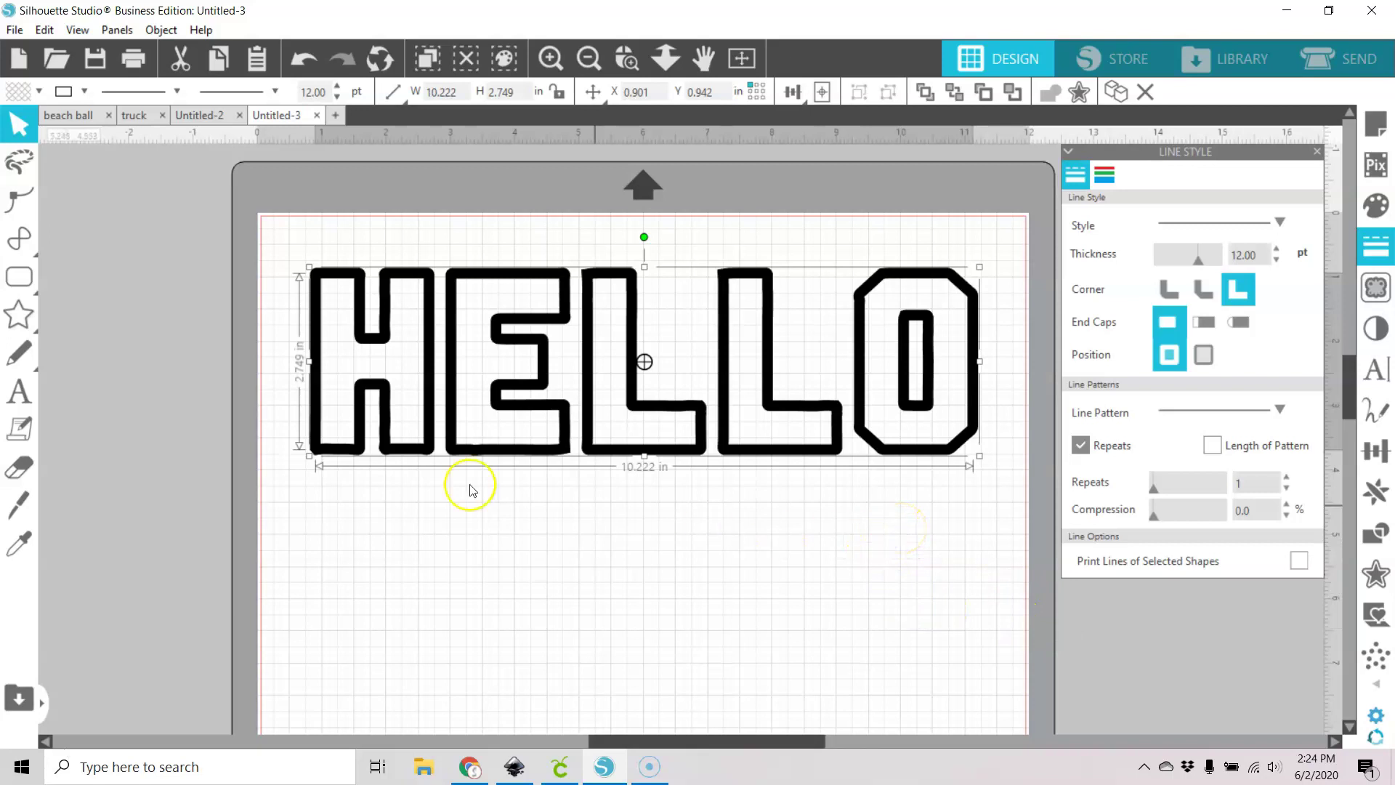
# - Merge Hello.svg into the current design
pyautogui.click(14, 31)
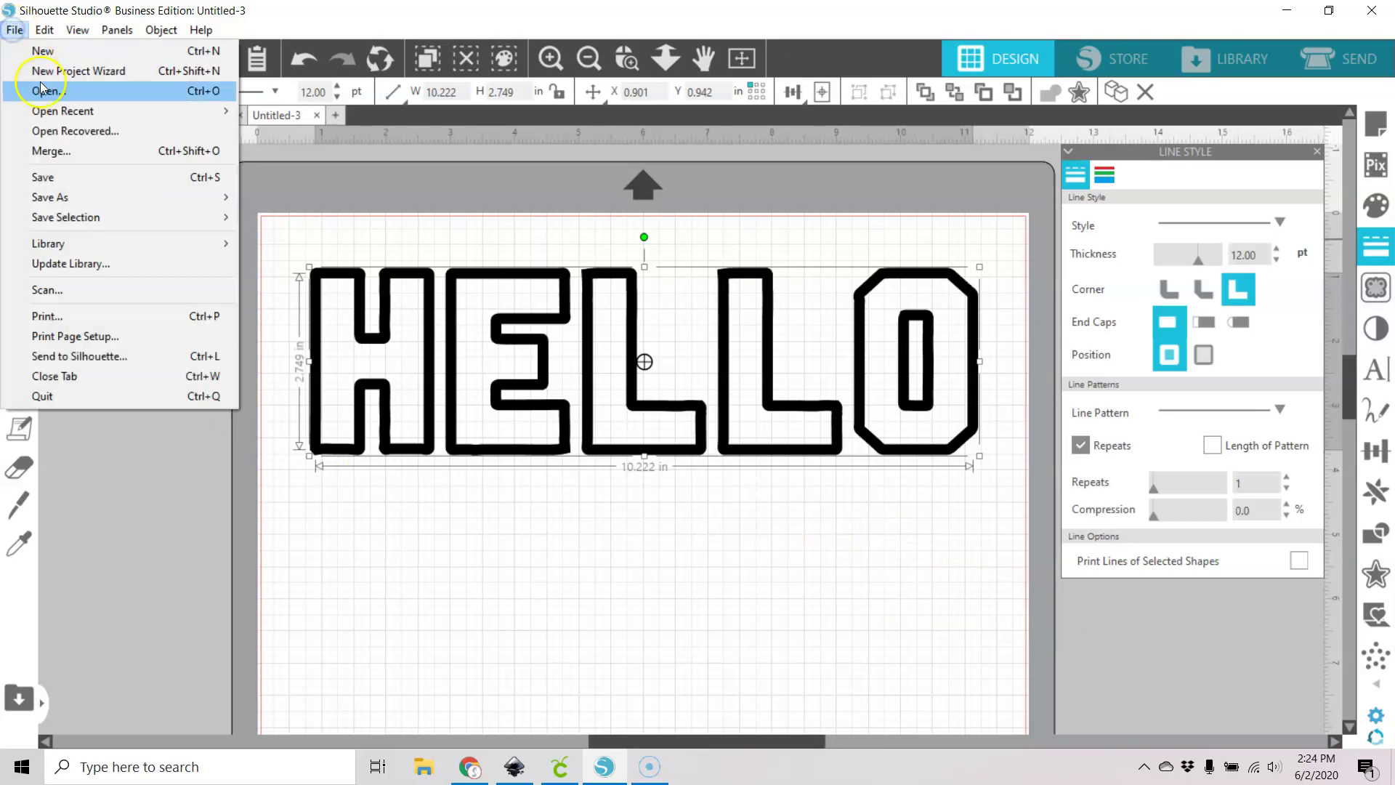
pyautogui.click(69, 152)
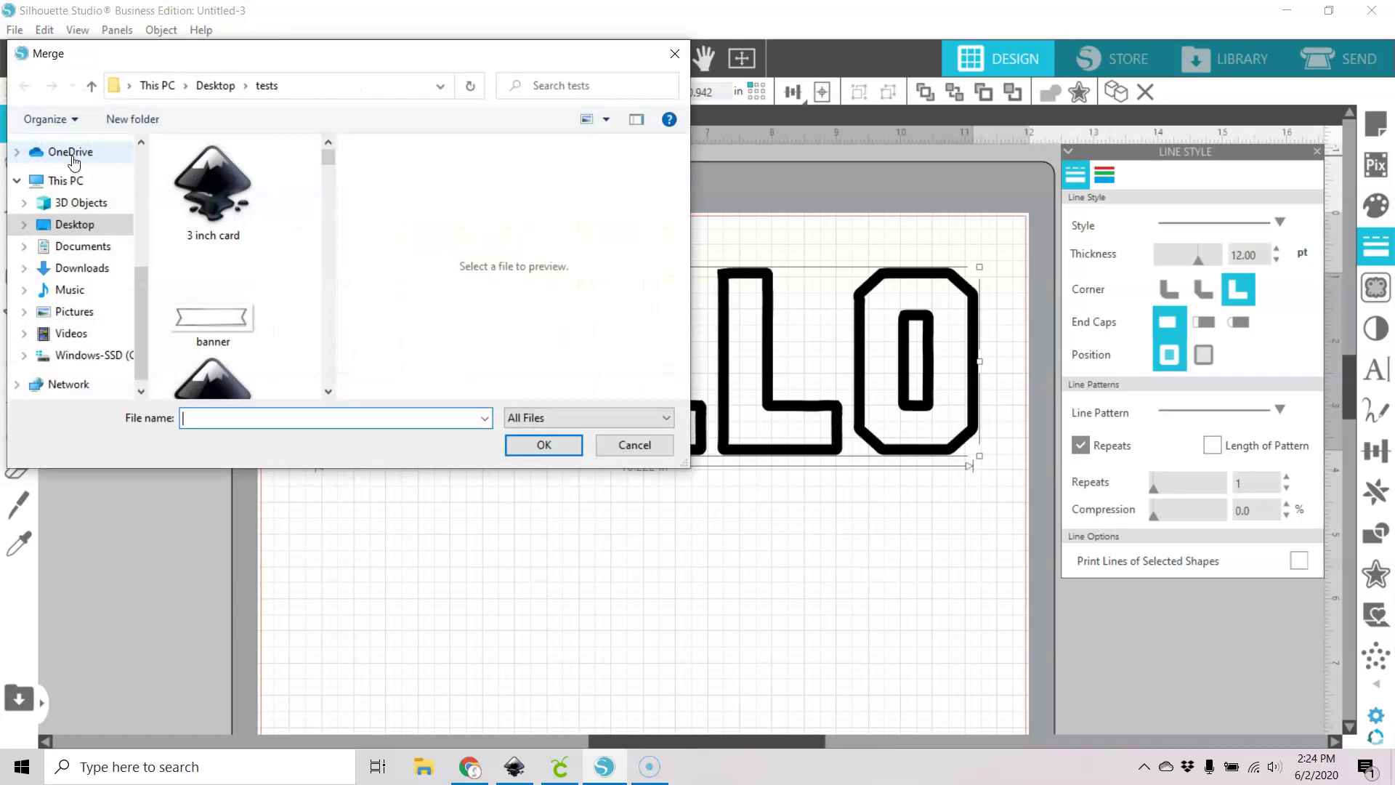
pyautogui.write('hel')
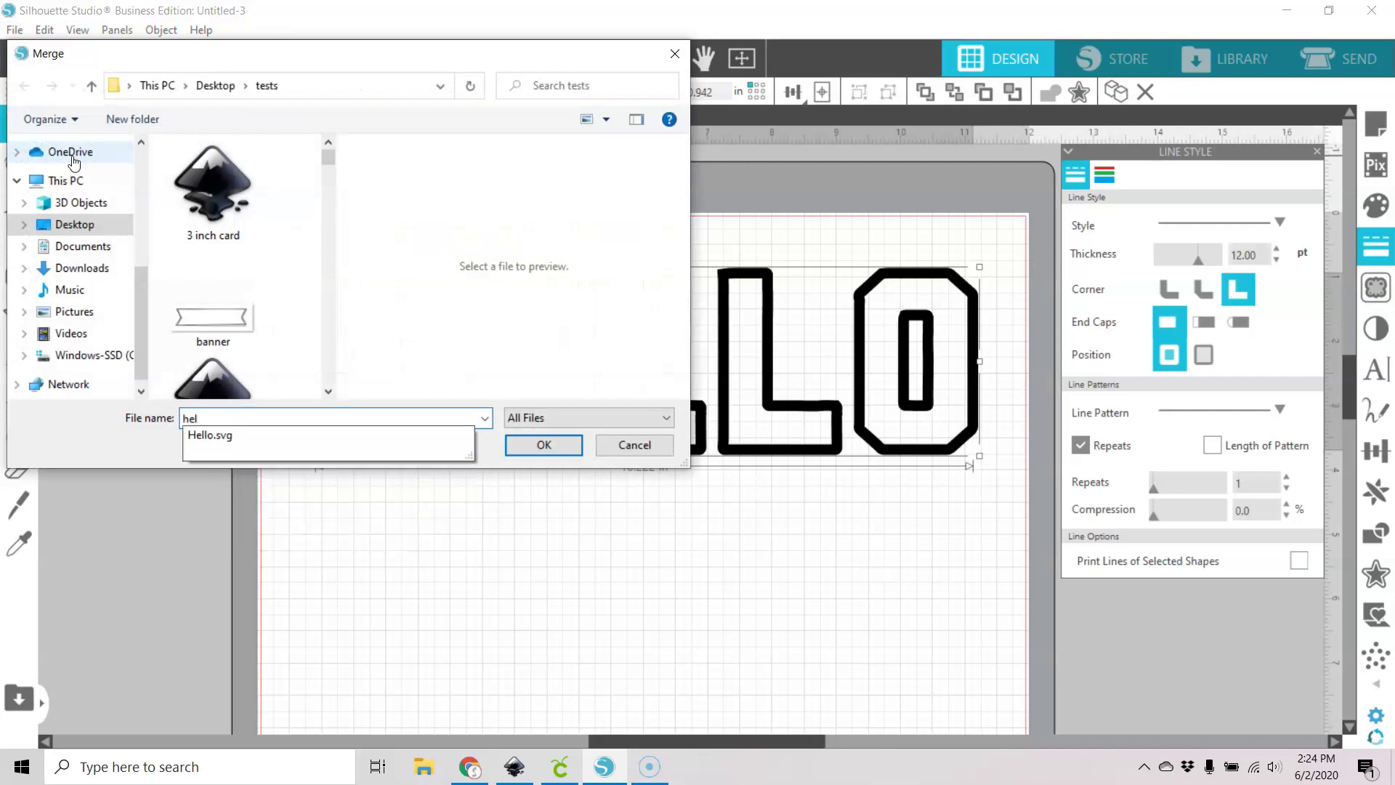
pyautogui.click(226, 437)
pyautogui.click(559, 445)
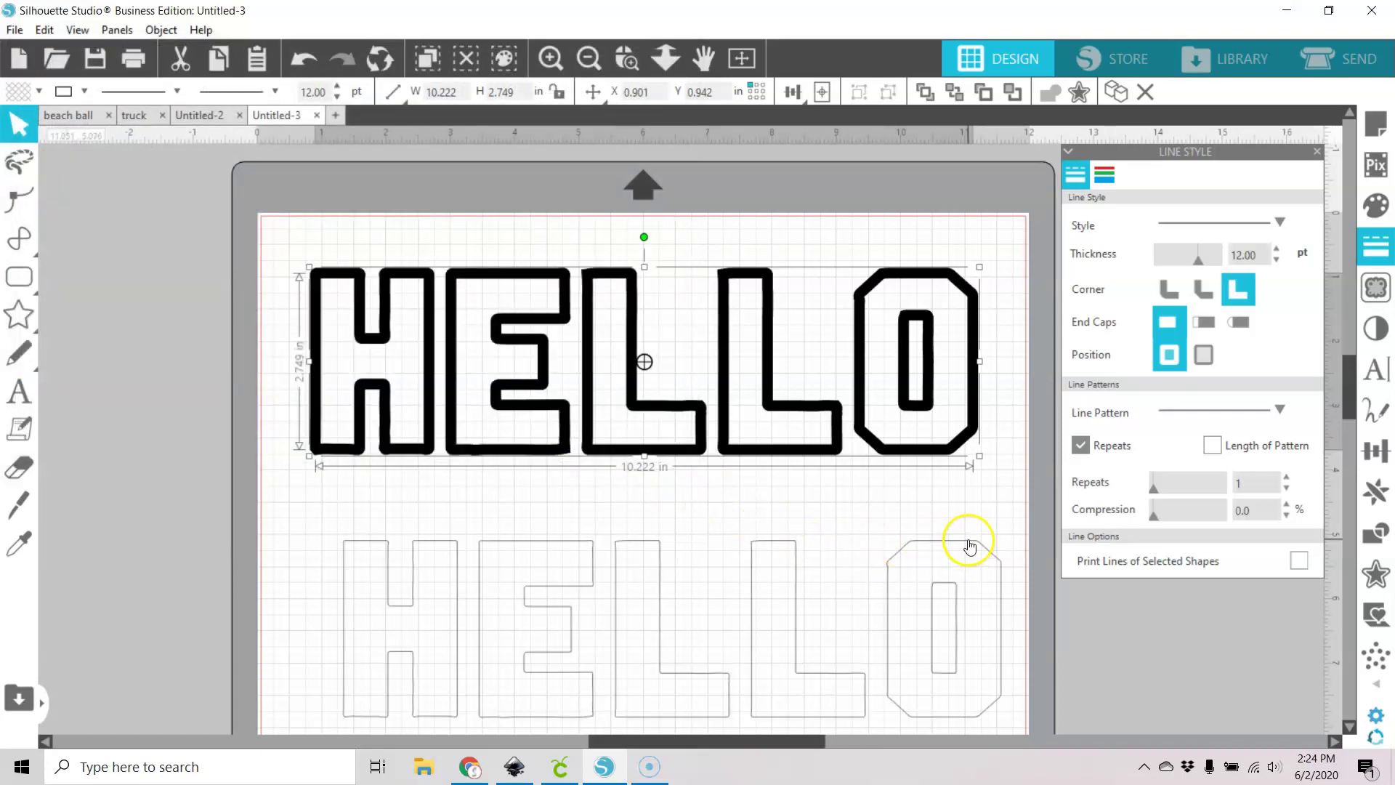
# - Place the merged thin-outline HELLO below the thick one, then select the thick black HELLO
pyautogui.click(945, 537)
pyautogui.moveTo(945, 538); pyautogui.dragTo(916, 499)
pyautogui.click(916, 499)
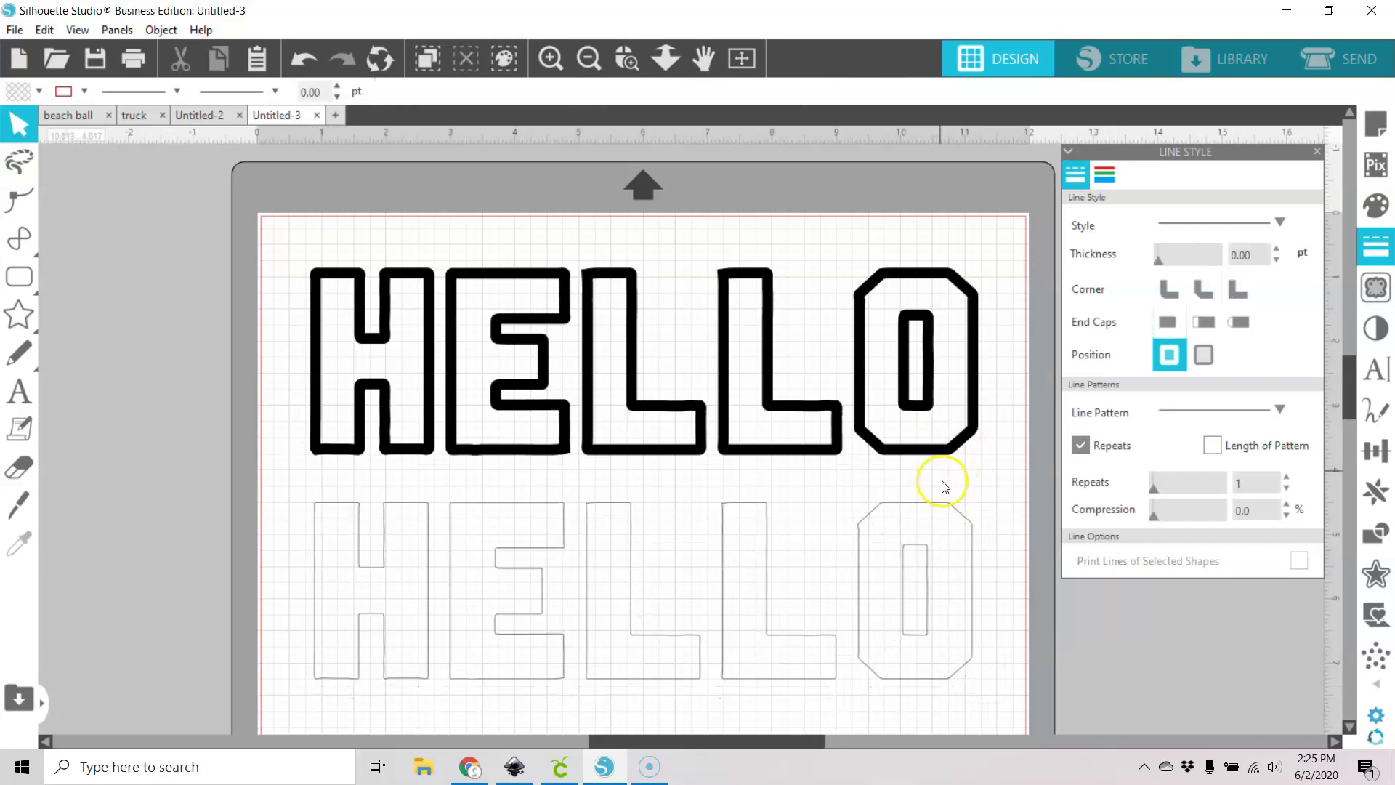
pyautogui.moveTo(933, 508); pyautogui.dragTo(937, 594)
pyautogui.click(941, 451)
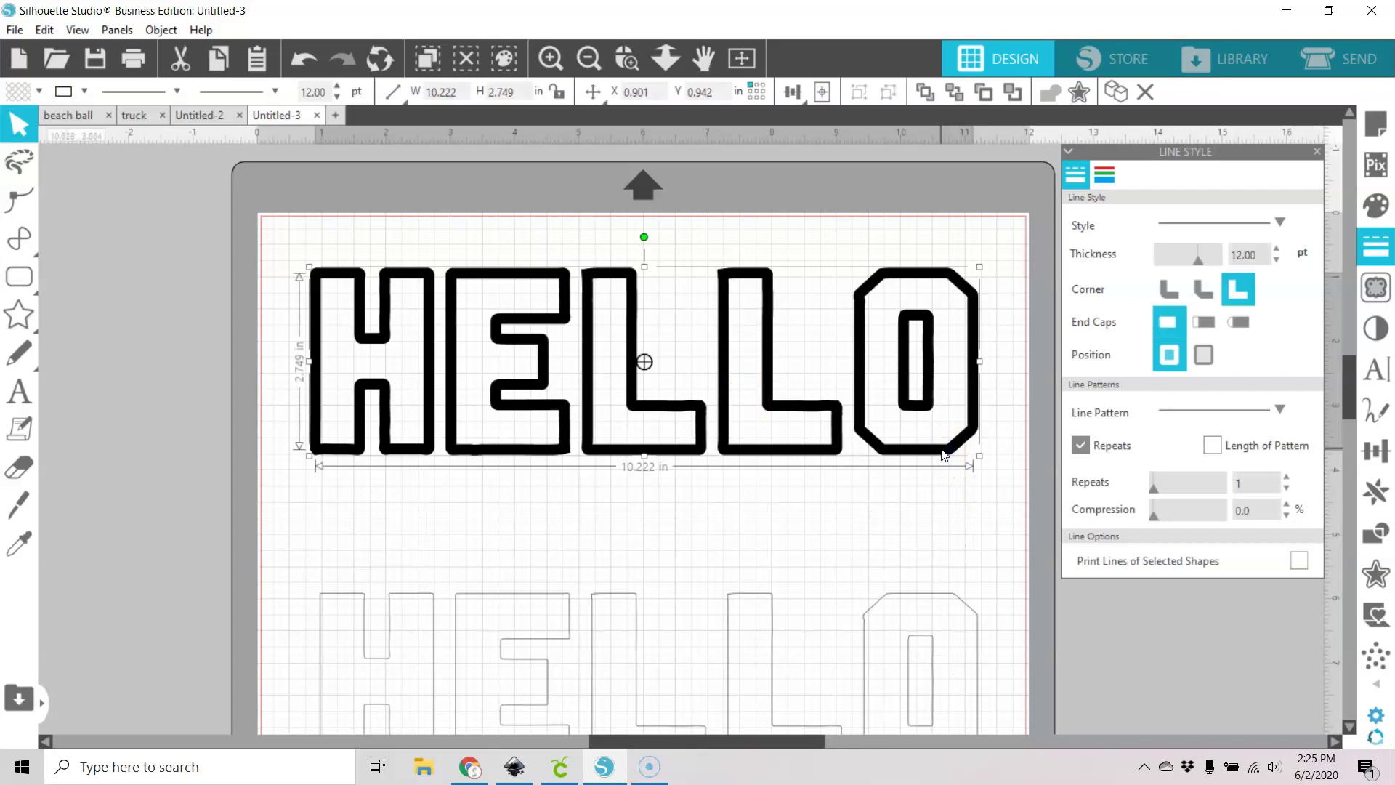
# - Detach the thick HELLO's lines into a 10.394 × 2.924 in double-outline path
pyautogui.click(161, 29)
pyautogui.moveTo(204, 156)
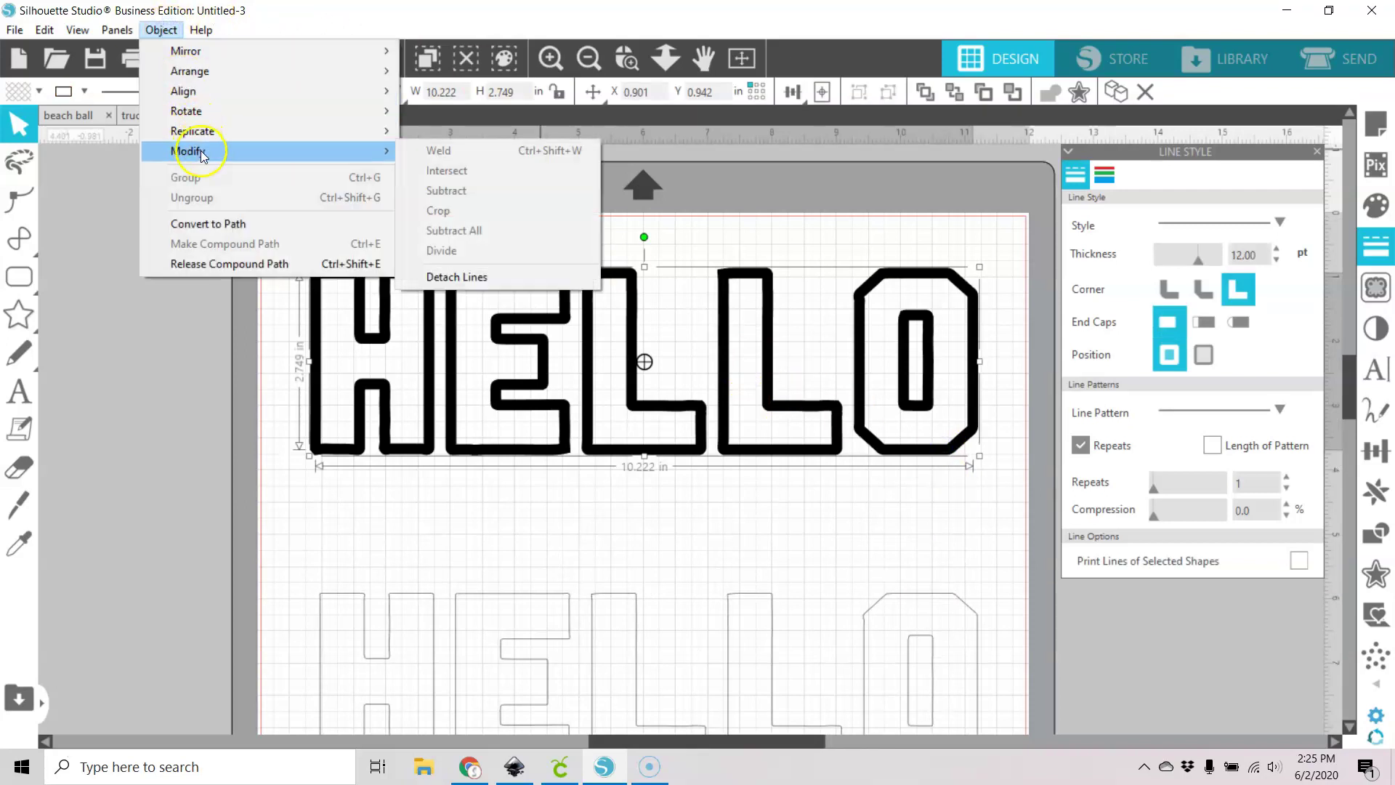
pyautogui.click(521, 276)
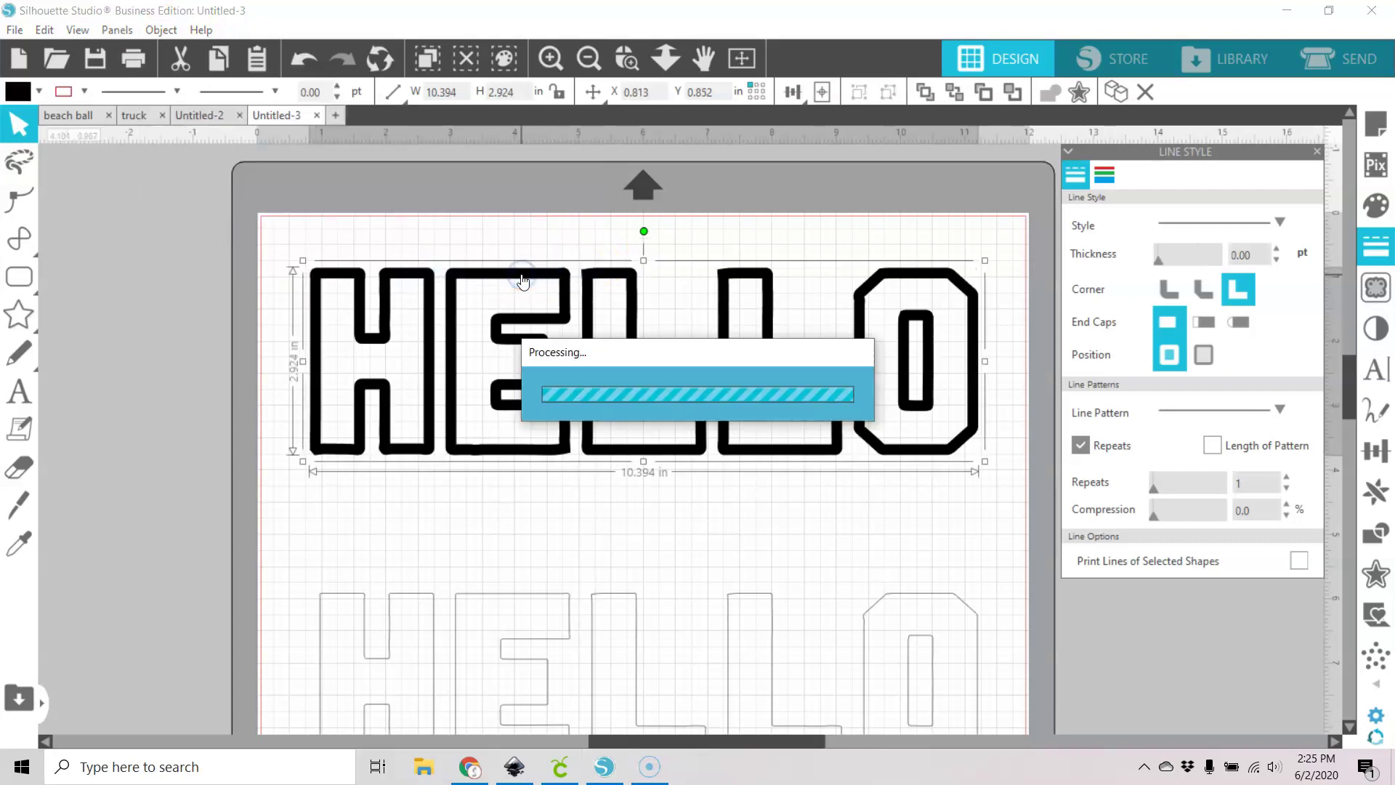
pyautogui.click(1373, 58)
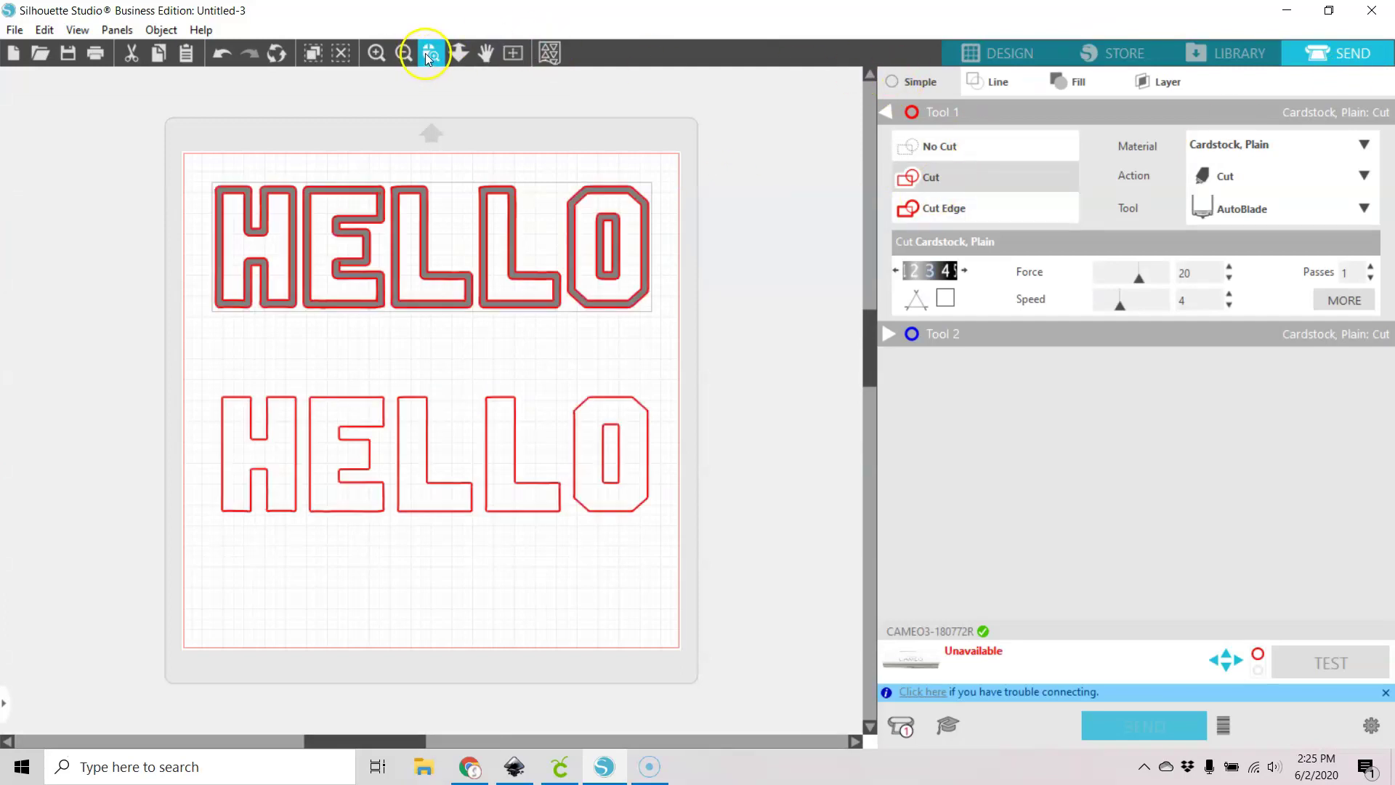
# - Select both HELLO designs, try Cut Edge, revert Tool 1 to plain Cut, and return to Design
pyautogui.moveTo(177, 172); pyautogui.dragTo(717, 377)
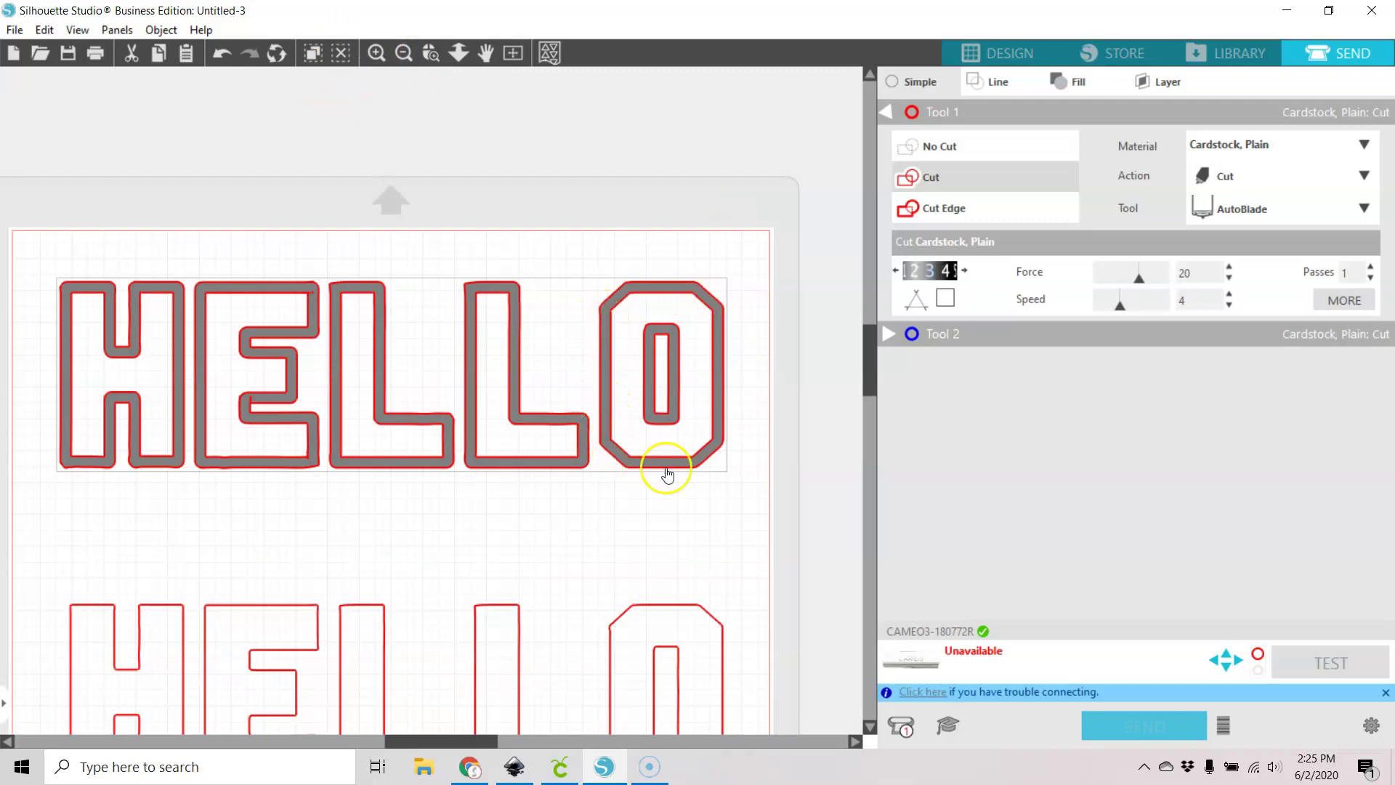
pyautogui.click(920, 213)
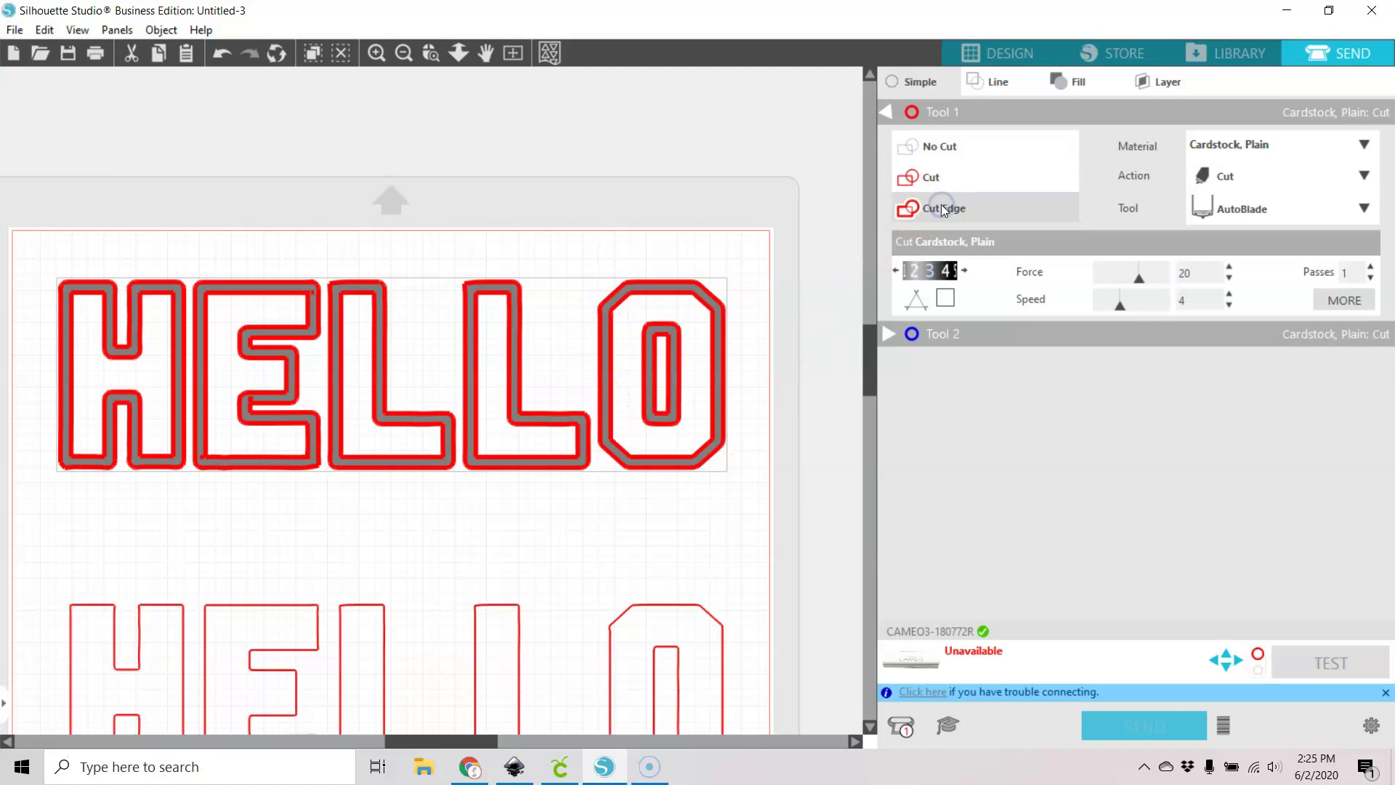
pyautogui.click(937, 177)
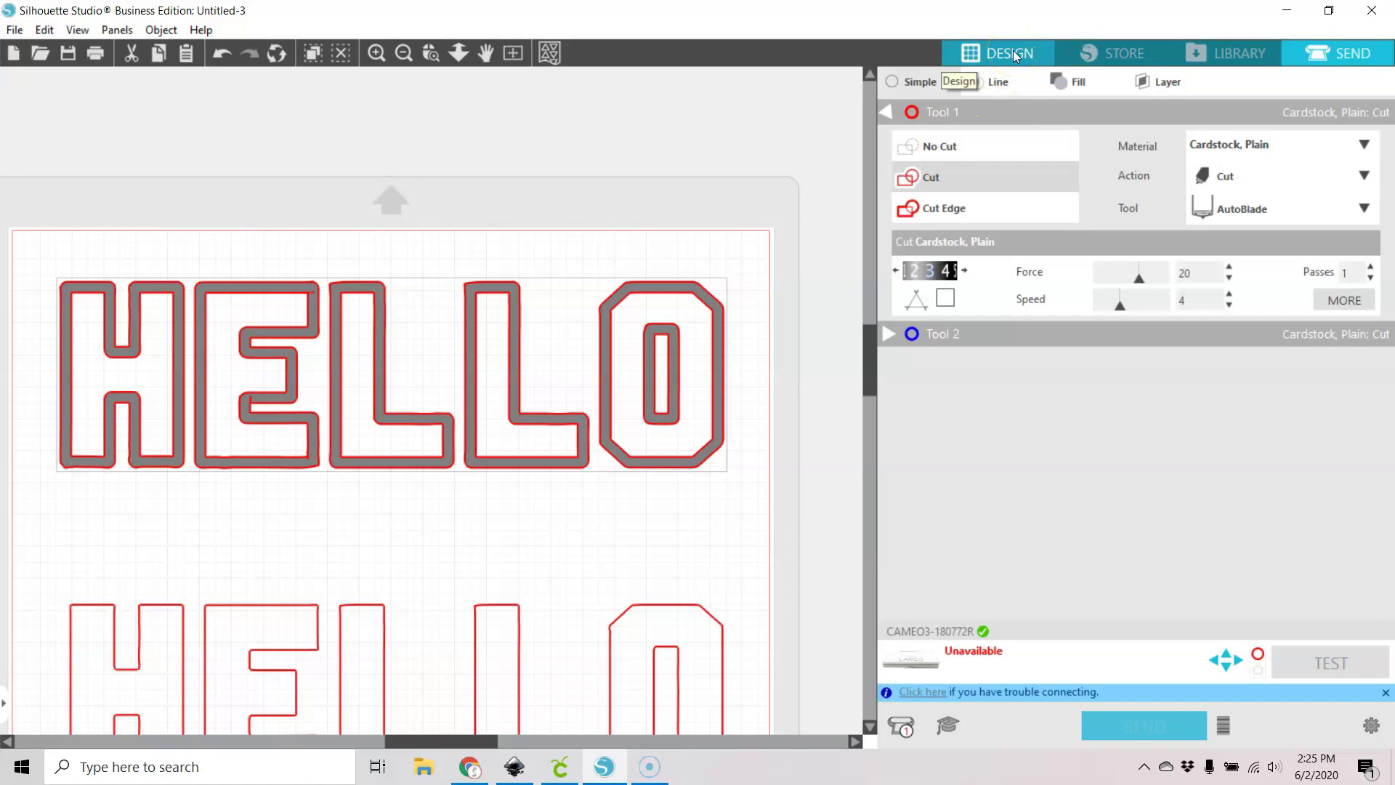
pyautogui.click(1015, 55)
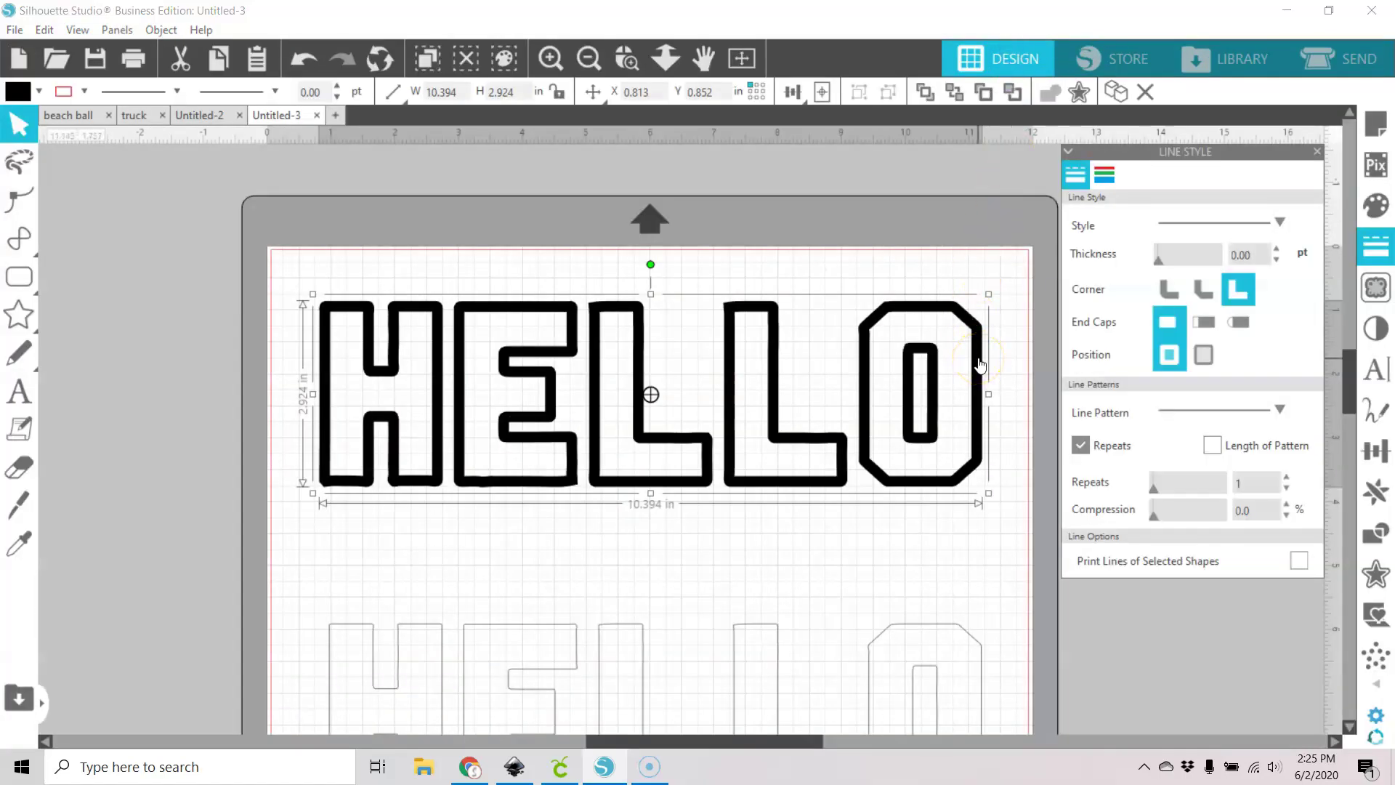
# - Close the Line Style panel and start saving to the hard drive as SVG
pyautogui.click(1321, 152)
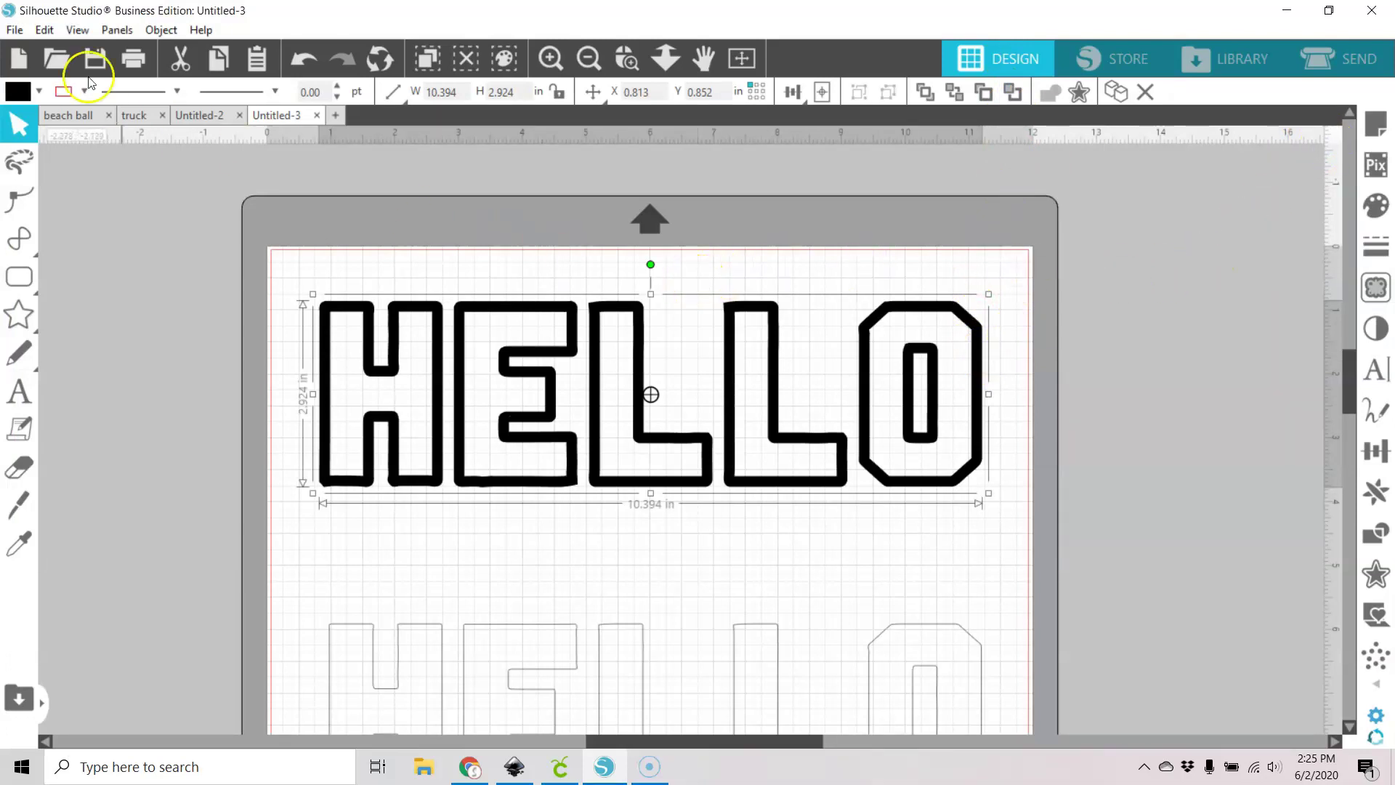
pyautogui.click(16, 31)
pyautogui.moveTo(106, 196)
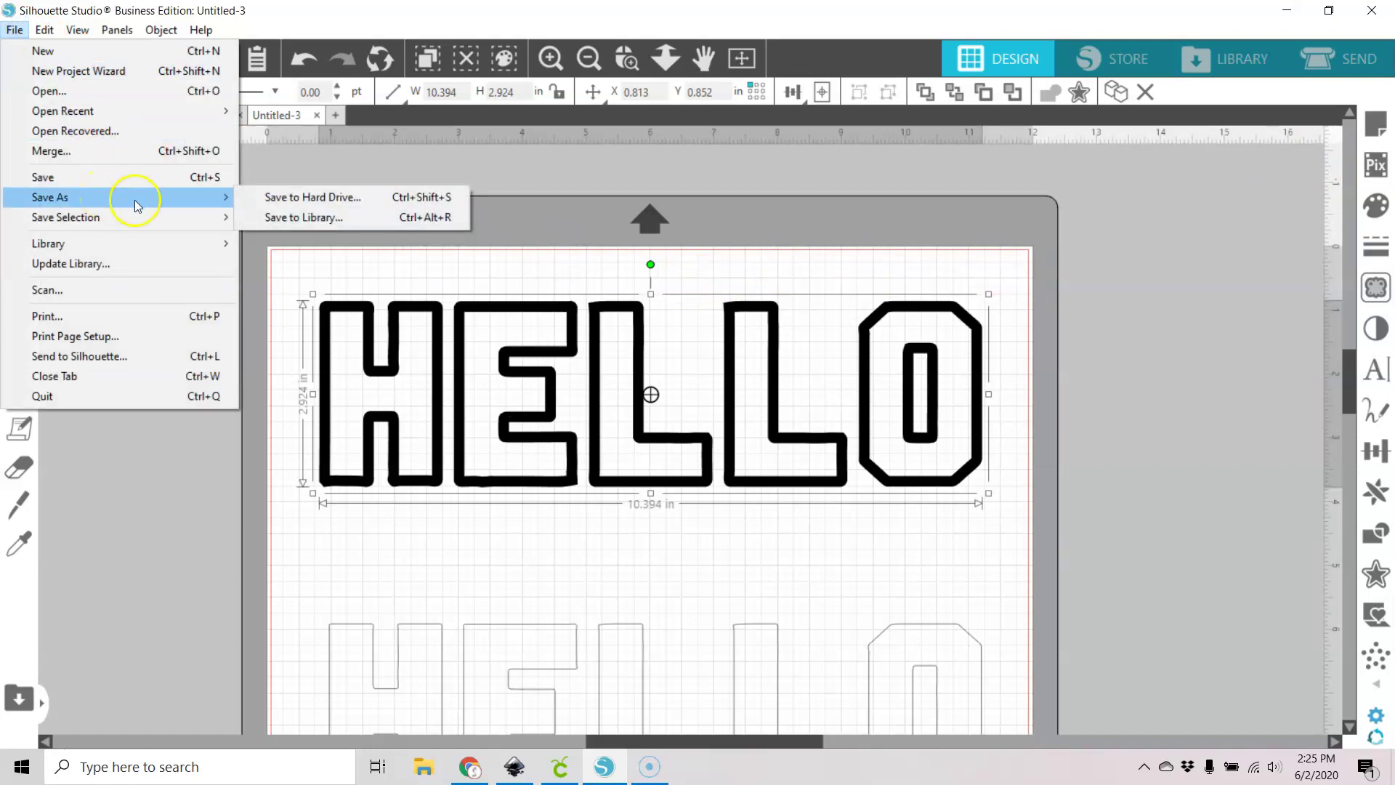
pyautogui.click(318, 196)
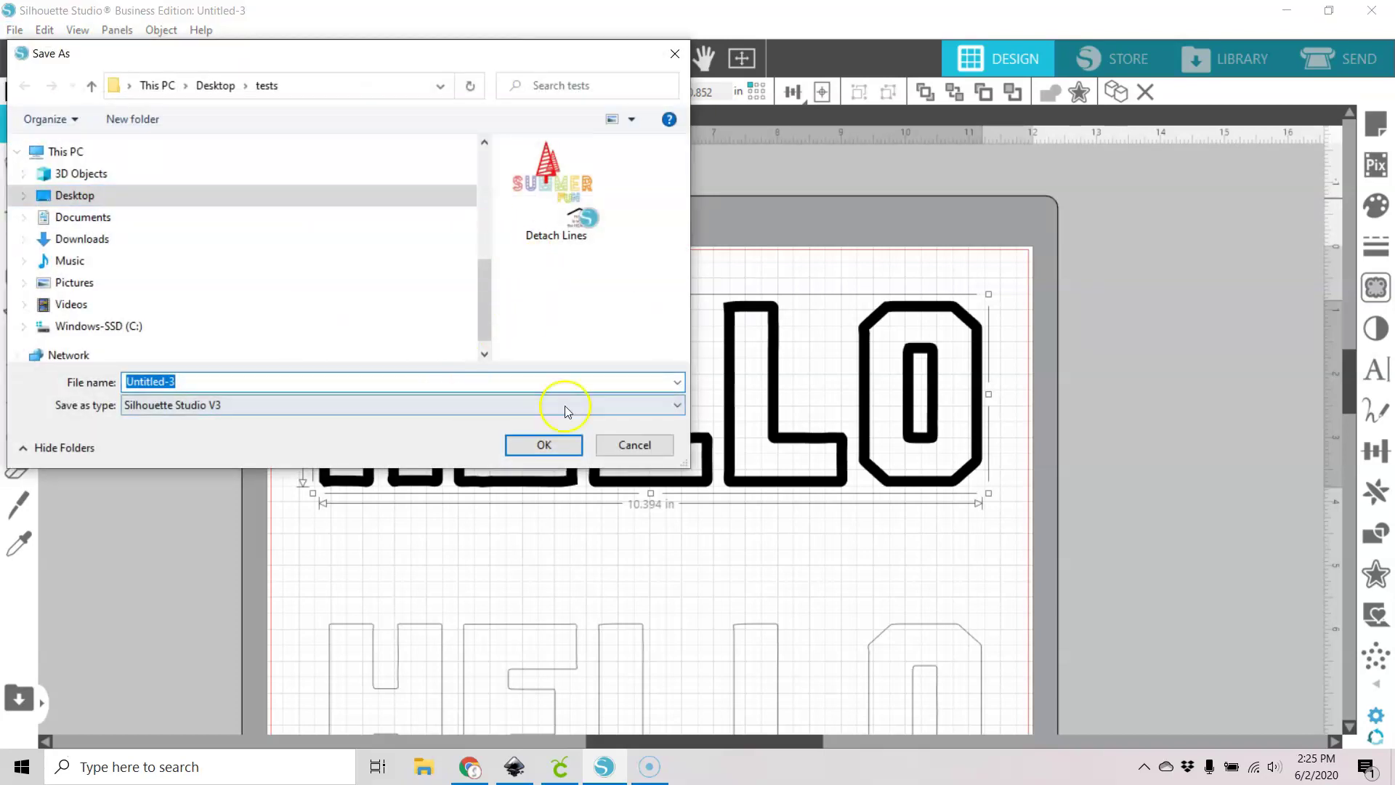
pyautogui.click(676, 406)
pyautogui.click(225, 449)
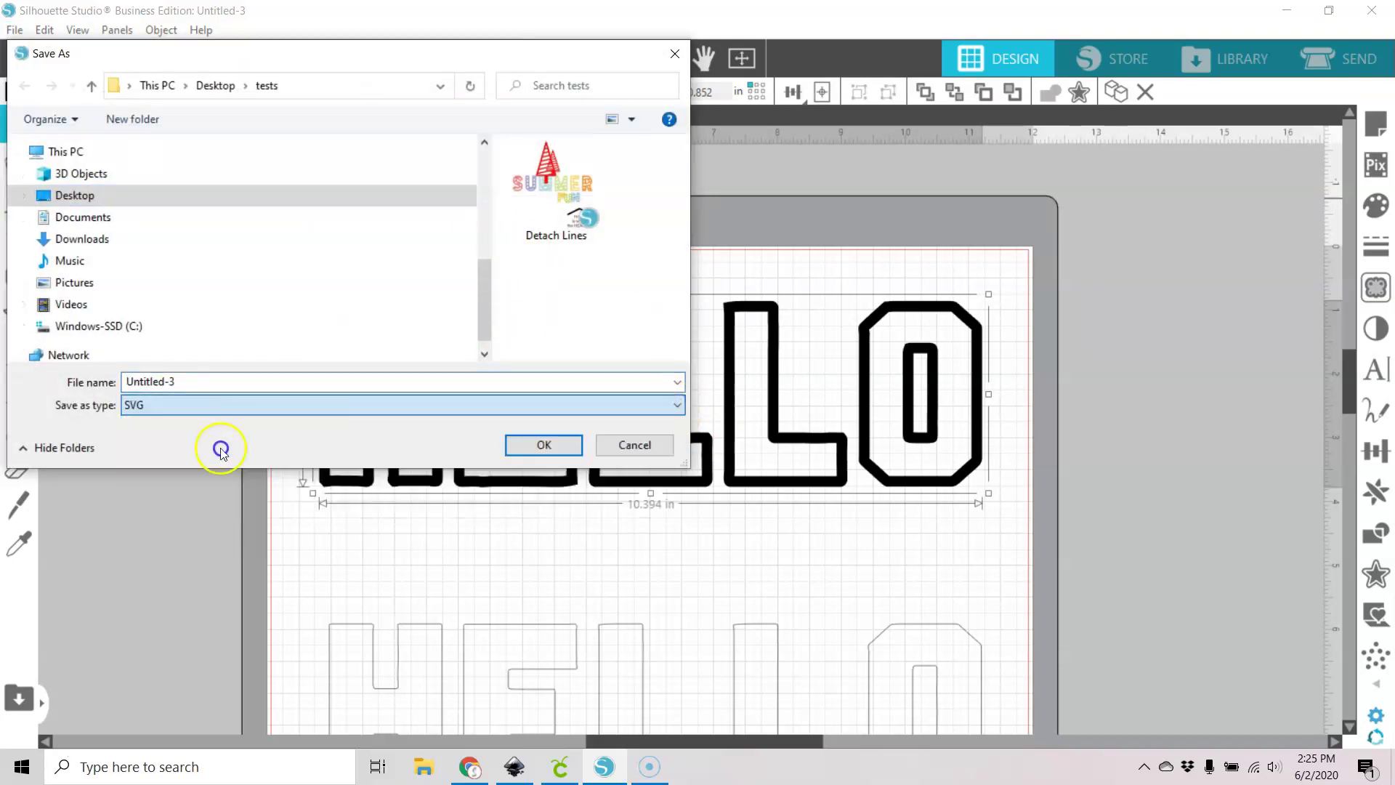
# - Name the file Hello.svg and save, confirming it overwrites the existing file
pyautogui.click(217, 379)
pyautogui.write('he')
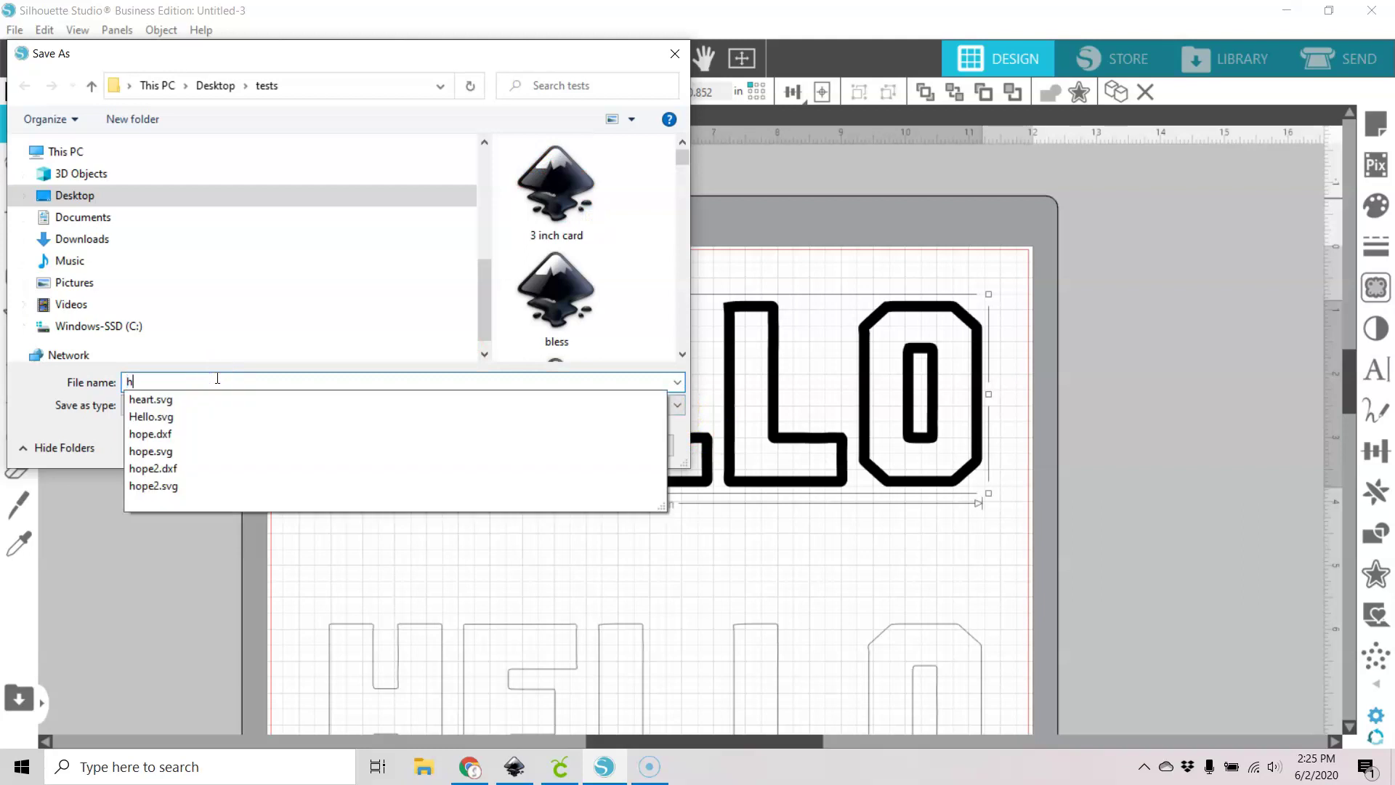
pyautogui.click(182, 416)
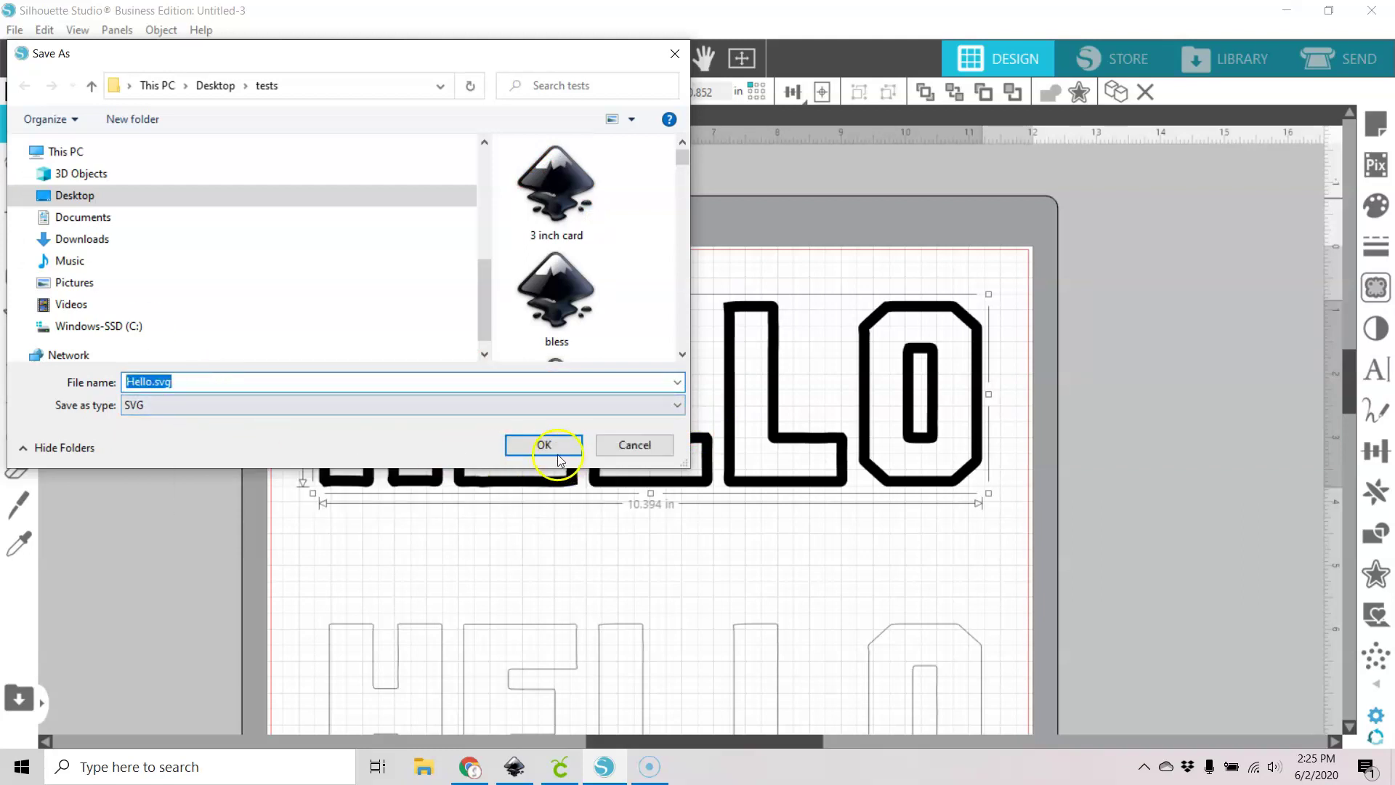
pyautogui.click(556, 446)
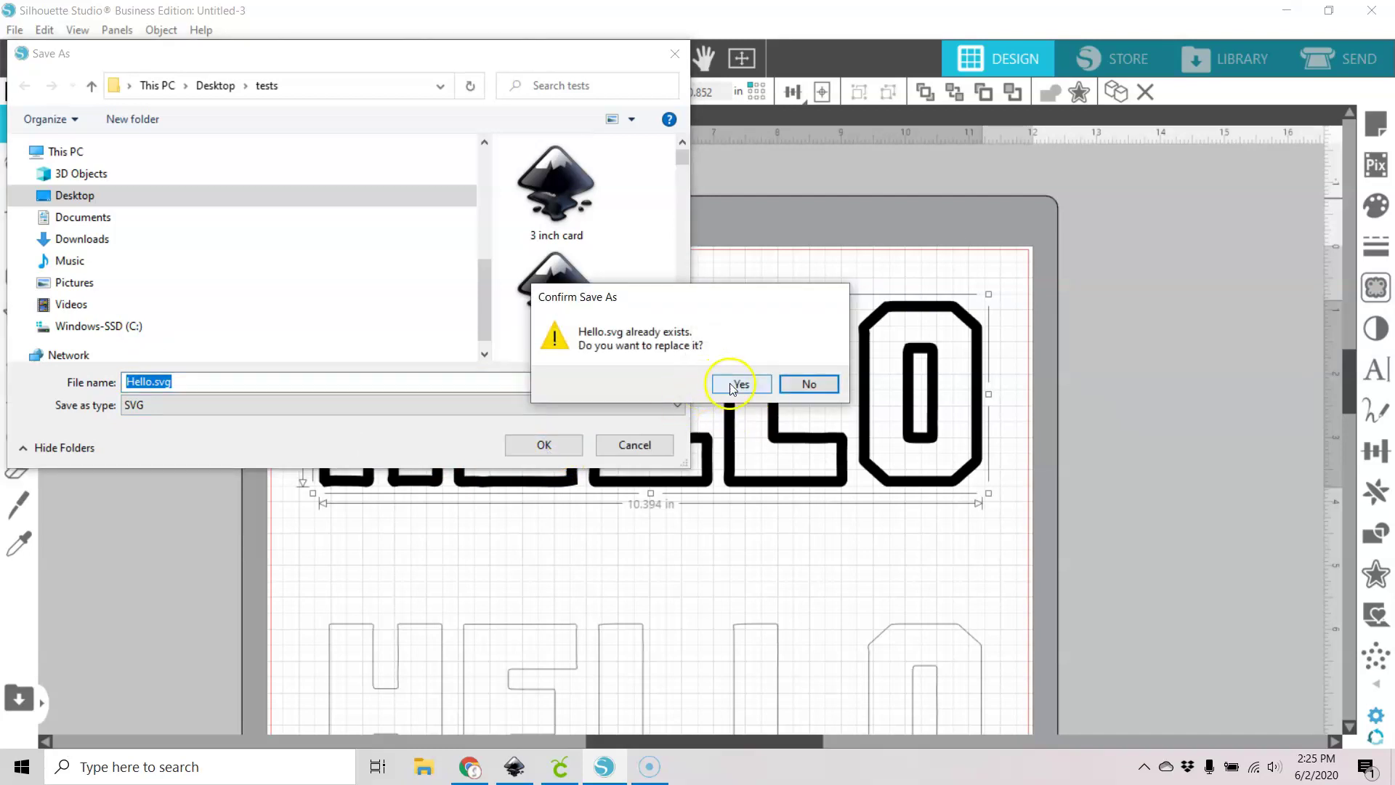
pyautogui.click(741, 380)
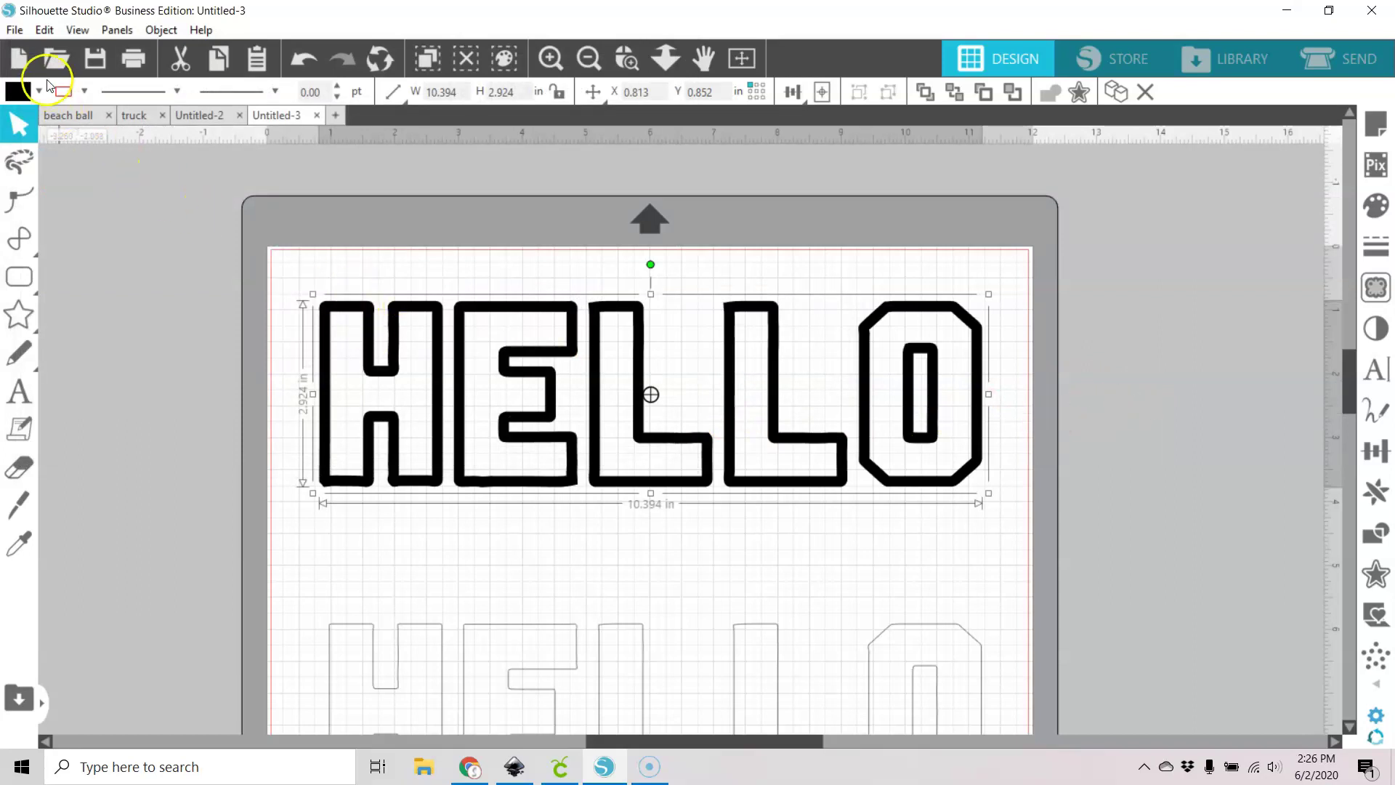
# - Move the existing HELLO down the mat and merge in Hello.svg
pyautogui.moveTo(634, 379); pyautogui.dragTo(632, 642)
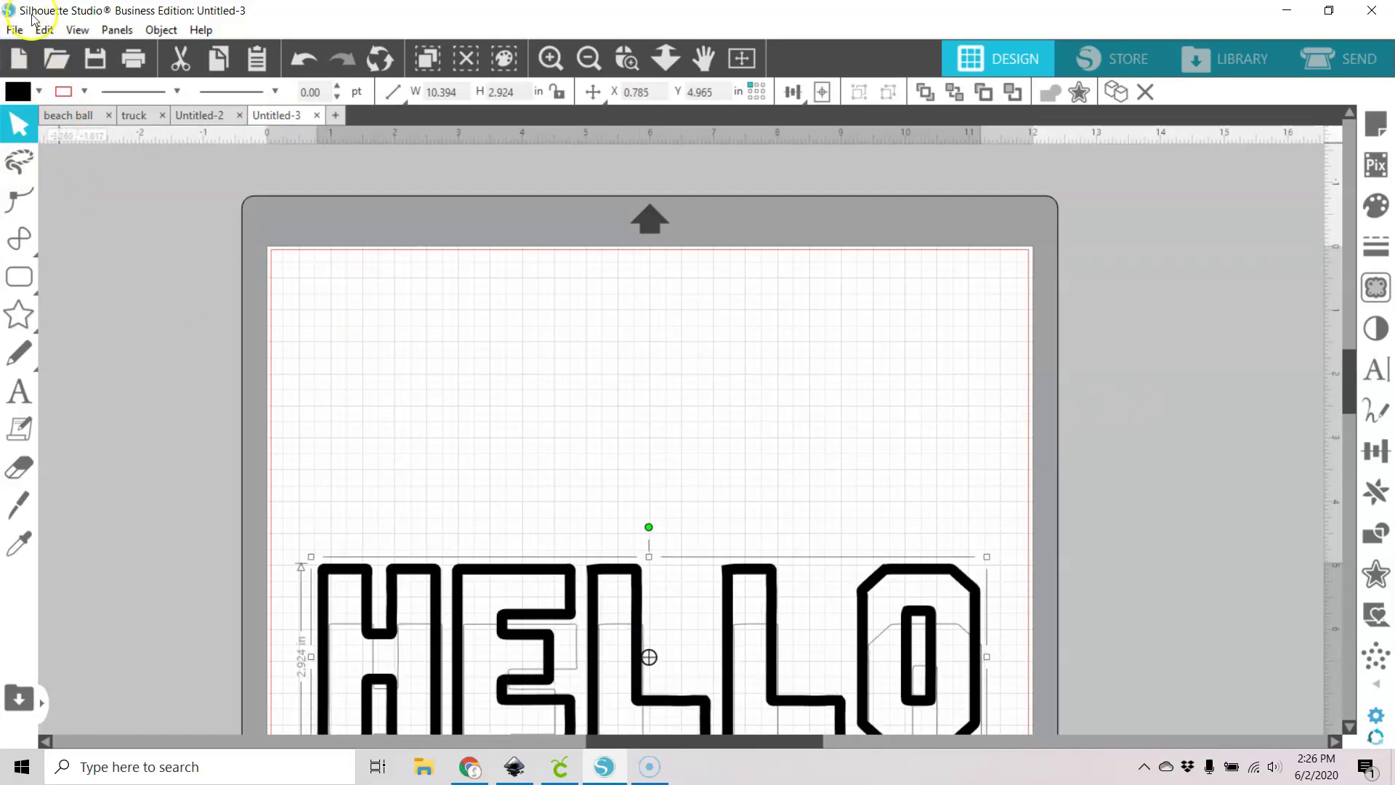
pyautogui.click(15, 29)
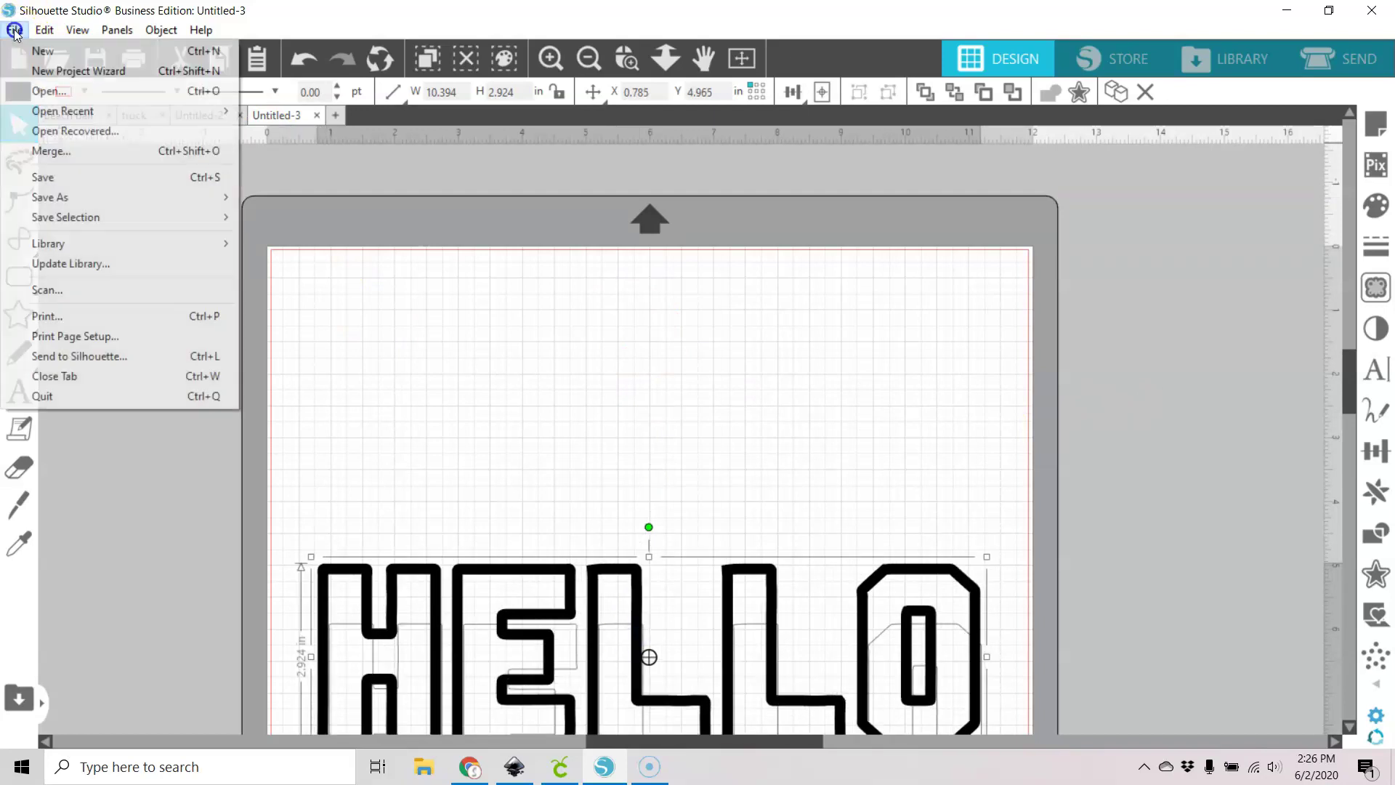
pyautogui.click(59, 155)
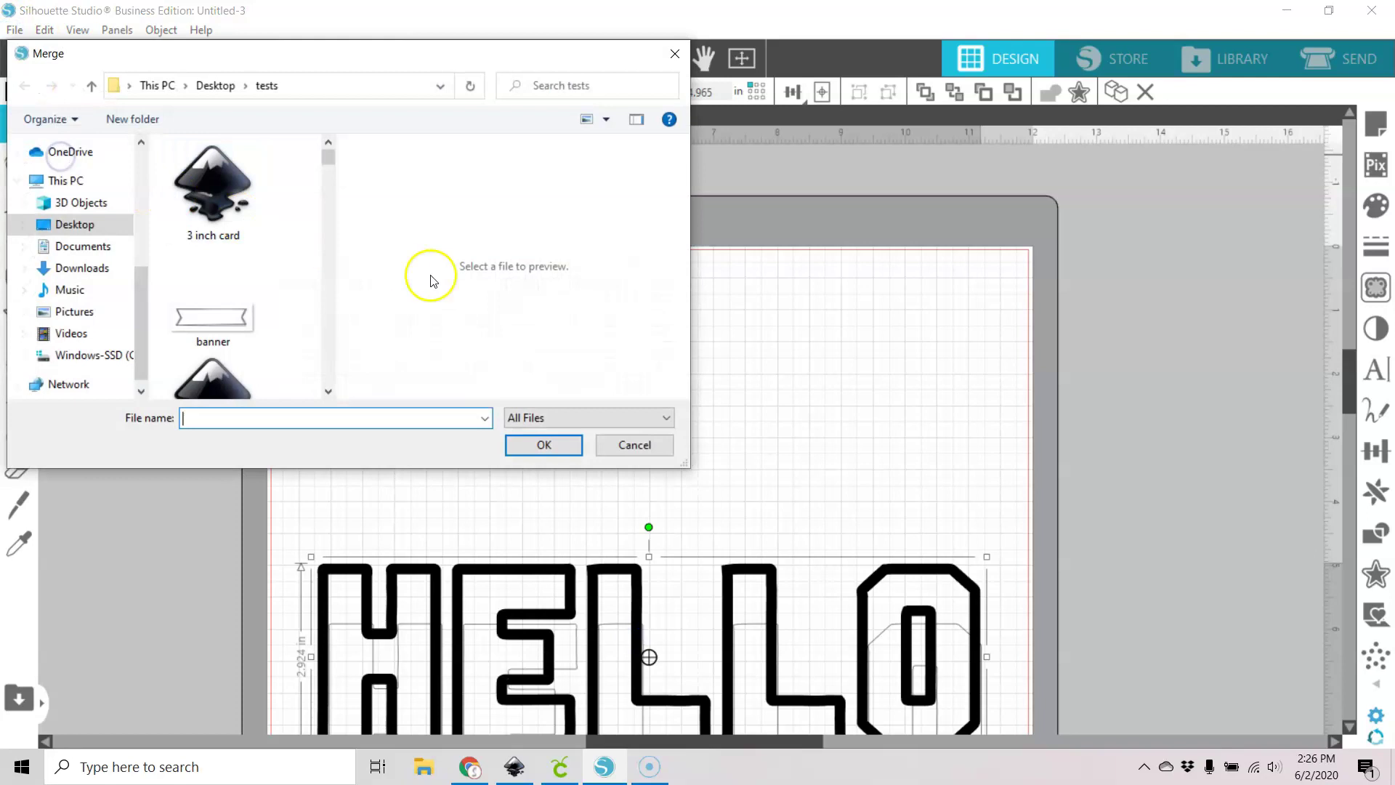
pyautogui.write('h')
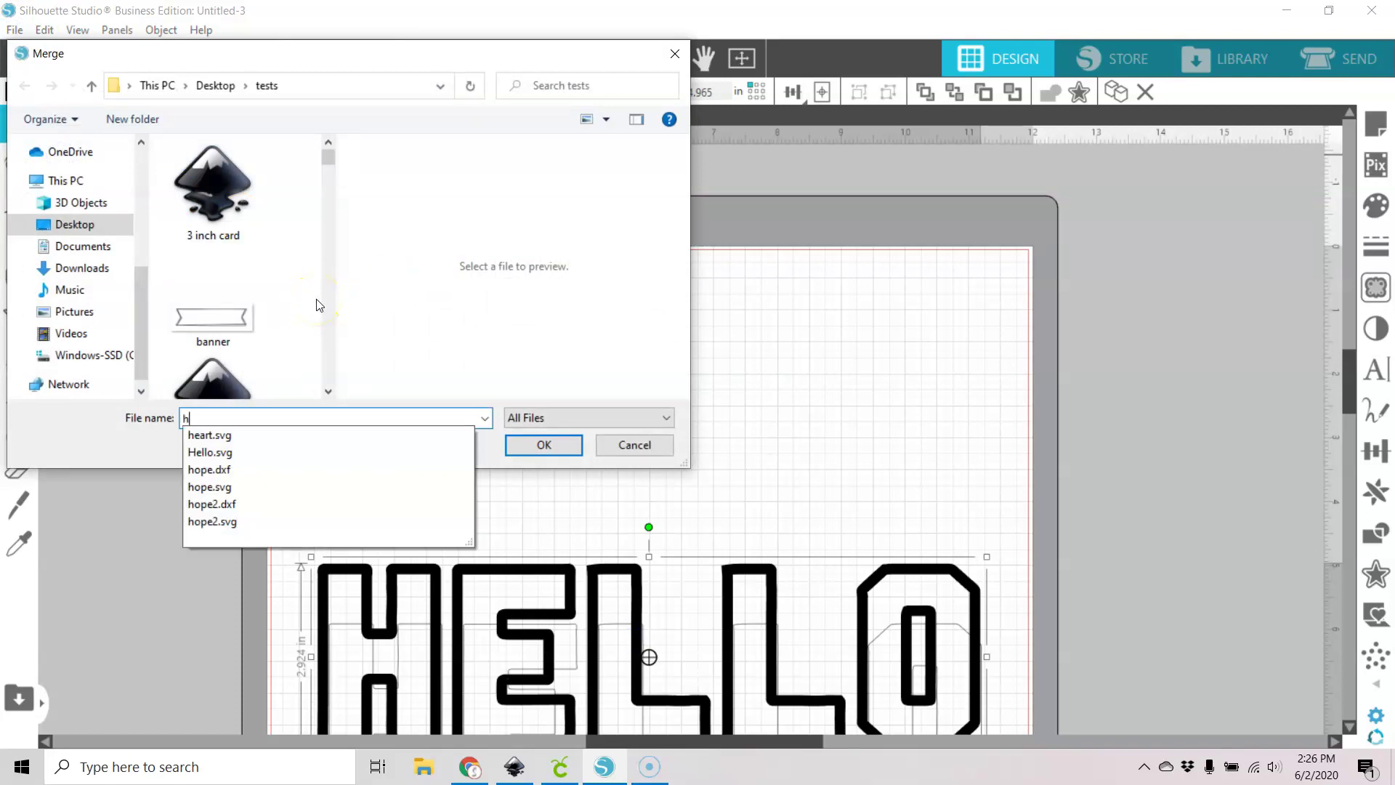
pyautogui.click(320, 452)
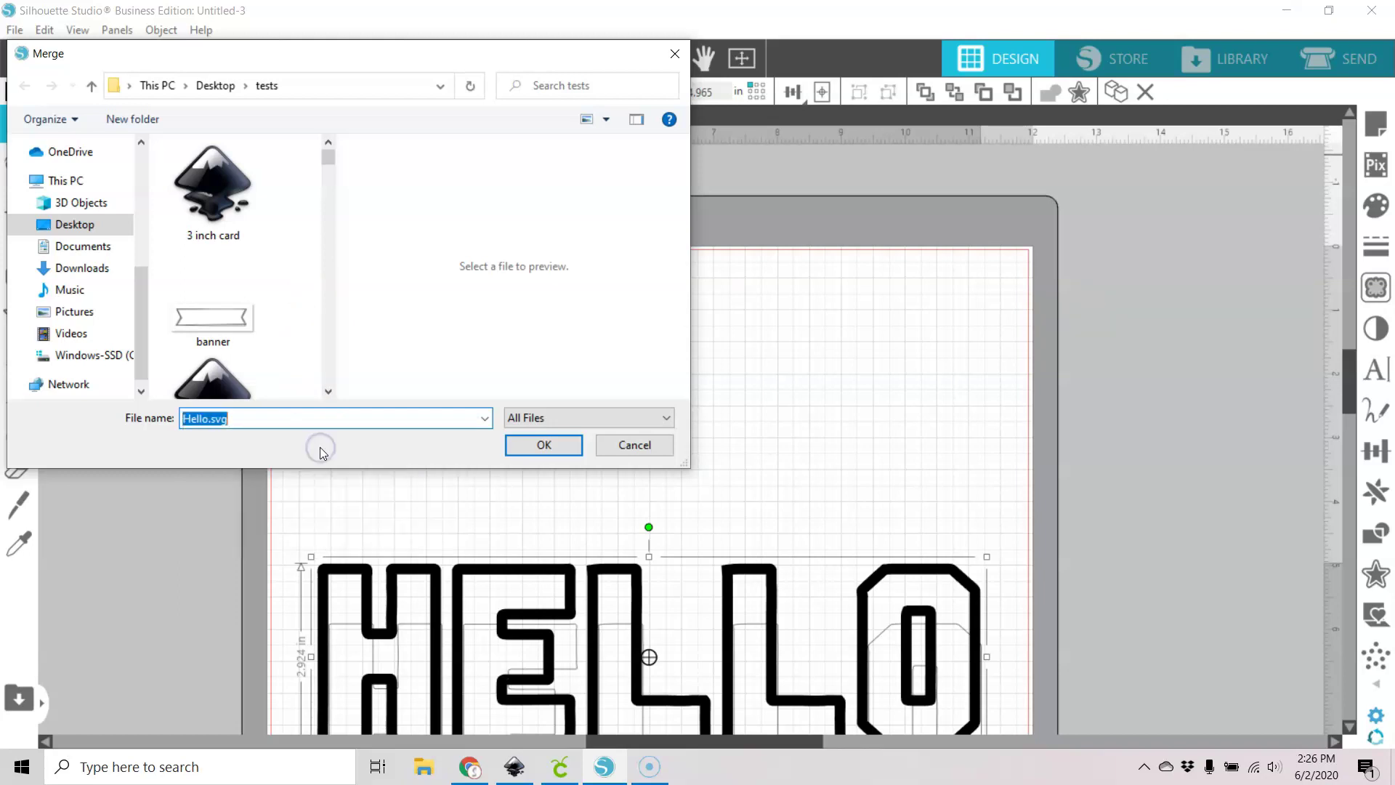
pyautogui.click(545, 444)
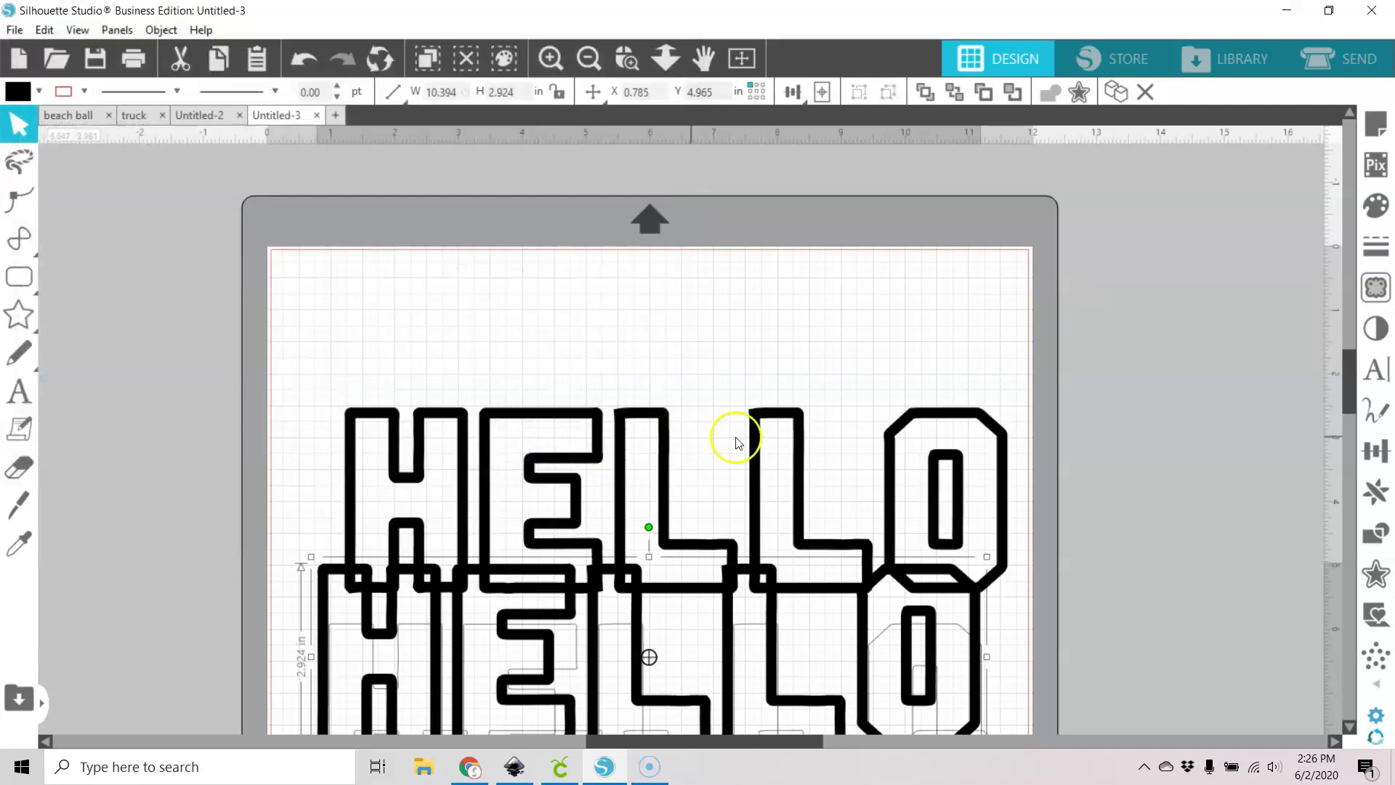
# - Drag the newly merged HELLO up near the top of the mat
pyautogui.moveTo(530, 393); pyautogui.dragTo(521, 299)
pyautogui.moveTo(634, 372); pyautogui.dragTo(619, 352)
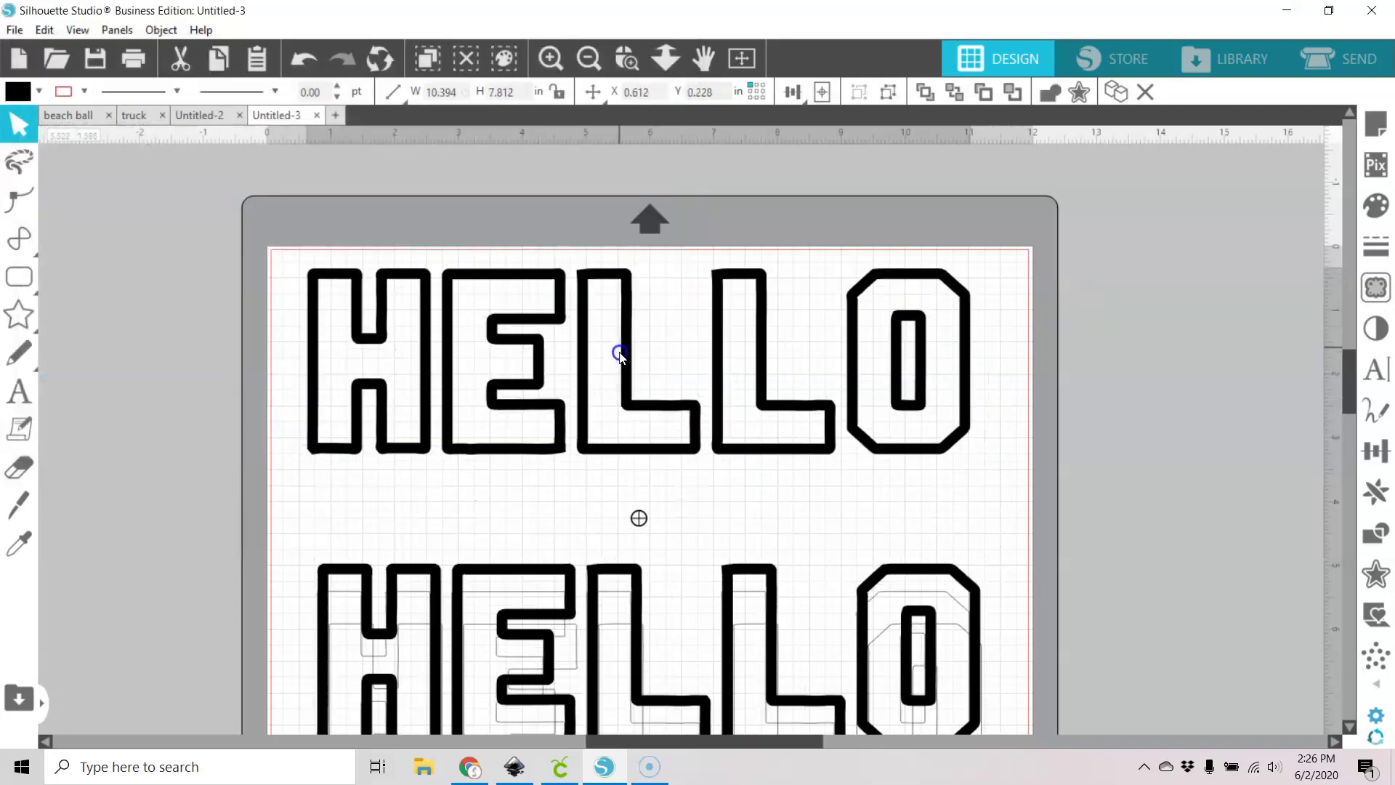
pyautogui.click(622, 361)
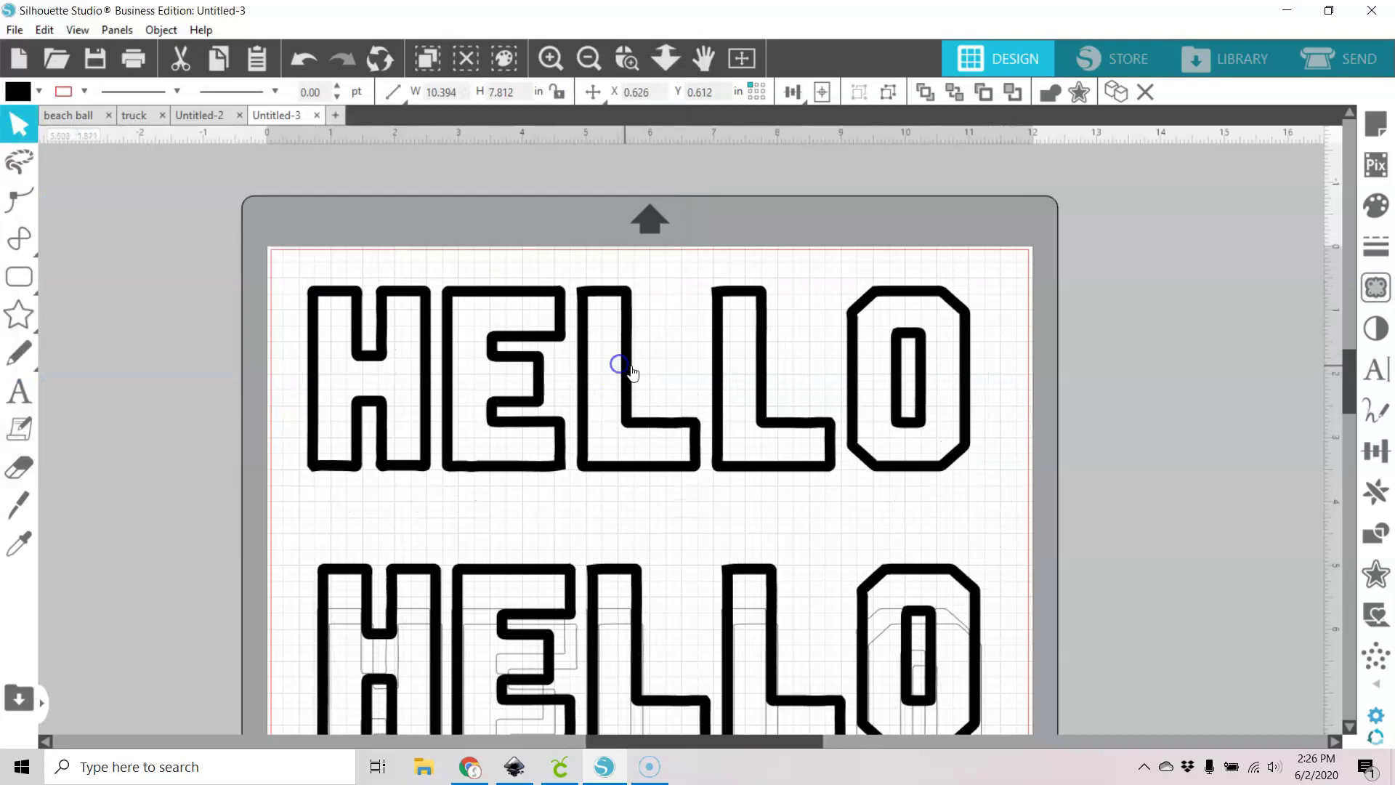
# - Ungroup the HELLO designs, move the lower one down, and select only the top HELLO
pyautogui.click(625, 318)
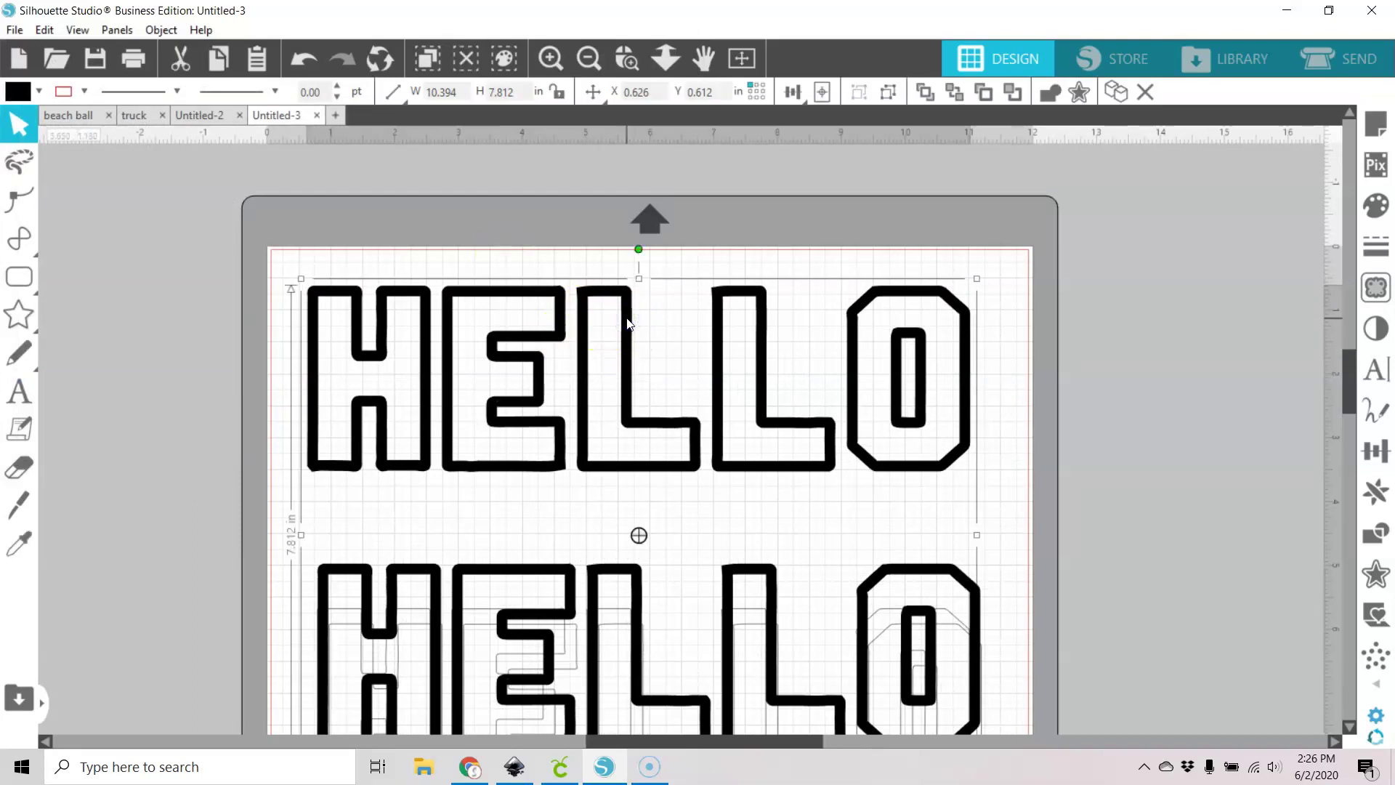
pyautogui.moveTo(894, 570); pyautogui.dragTo(895, 646)
pyautogui.click(903, 468)
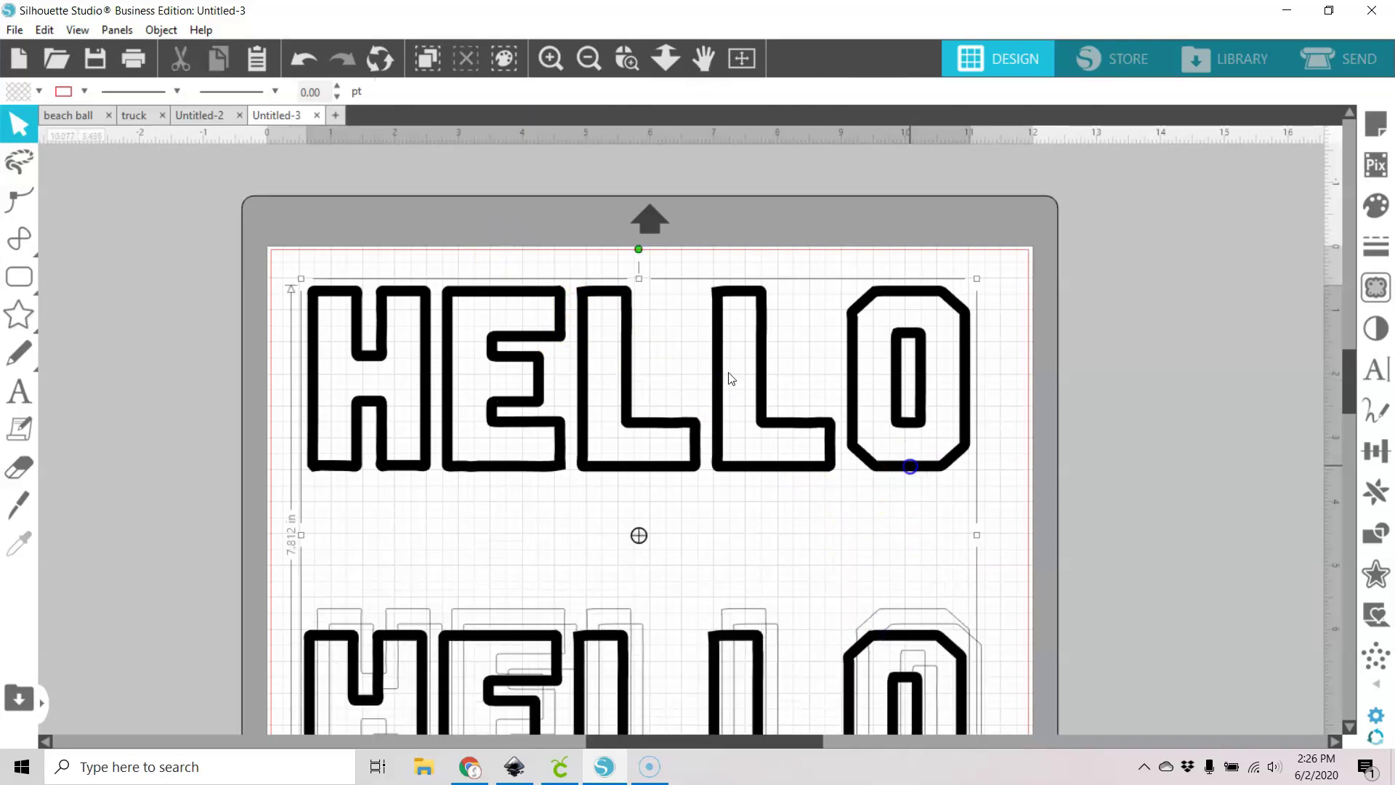
pyautogui.click(889, 91)
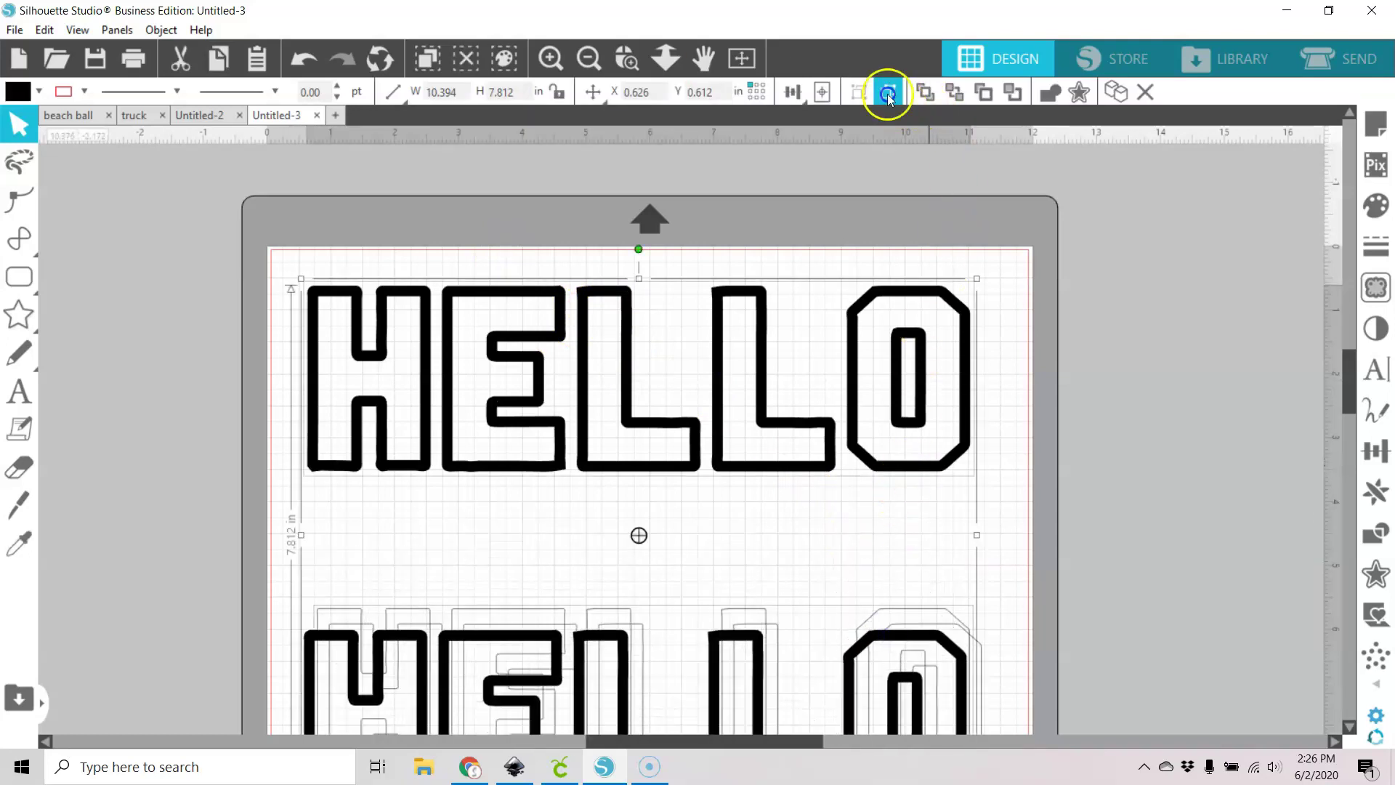
pyautogui.click(1021, 298)
pyautogui.moveTo(269, 261); pyautogui.dragTo(911, 525)
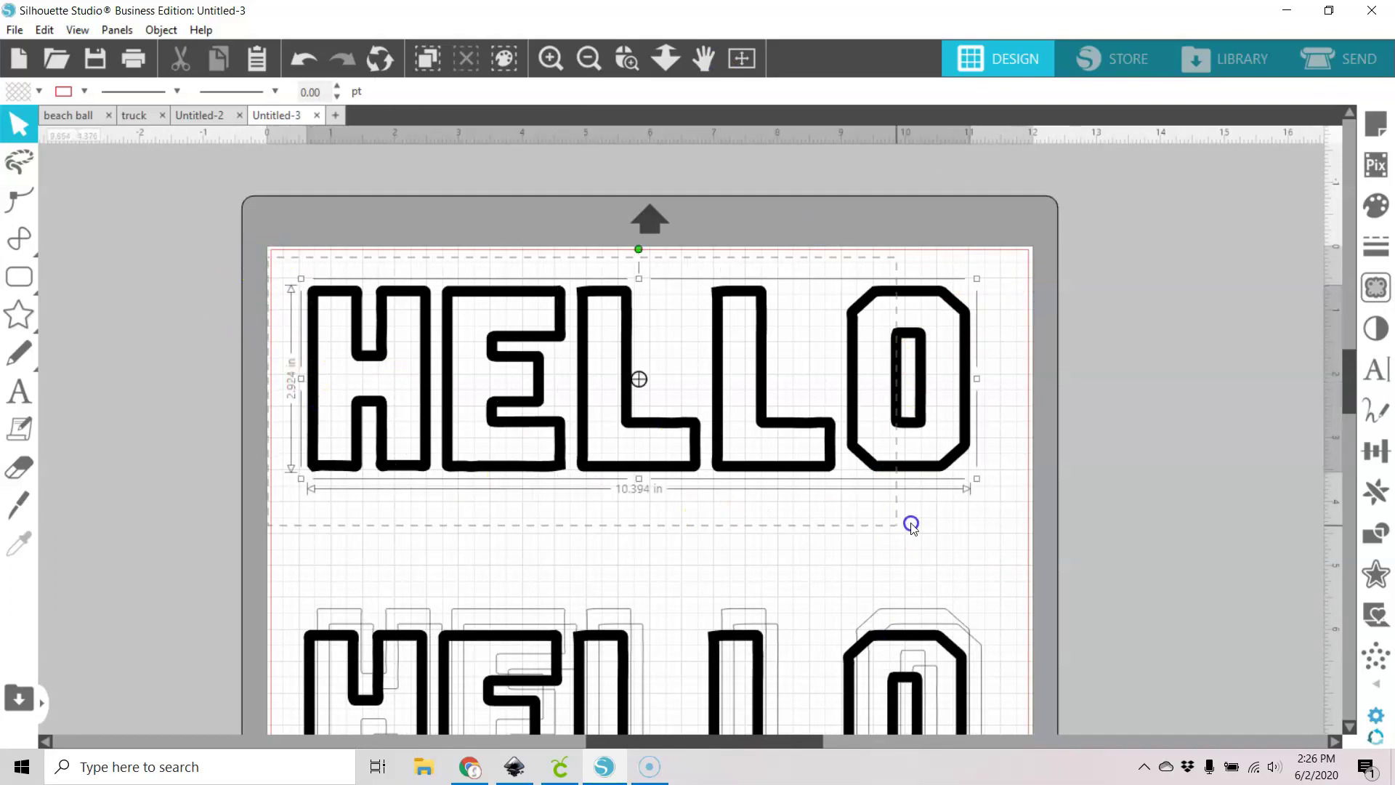
# - Colour the top HELLO green and place it at X 0.768, Y 0.498
pyautogui.click(39, 91)
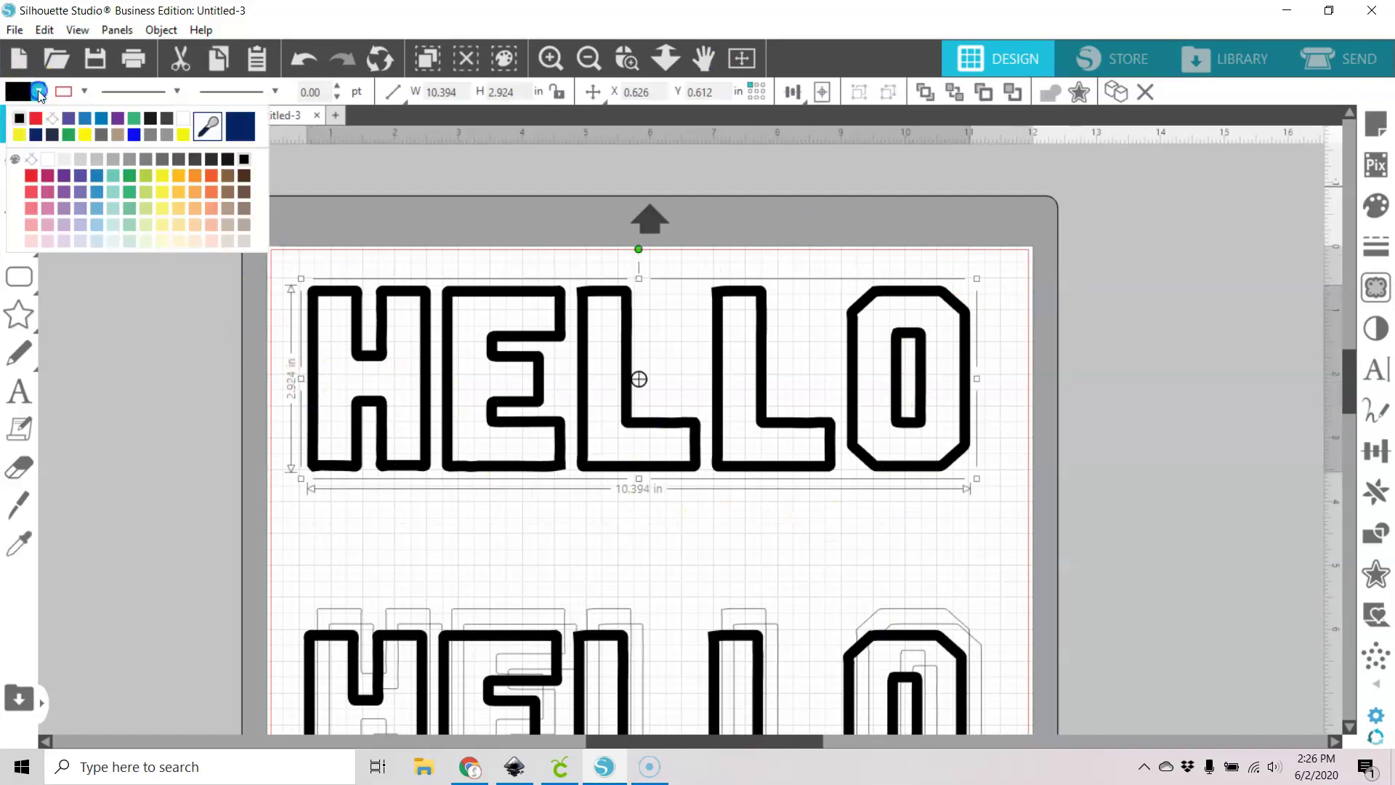
pyautogui.click(59, 178)
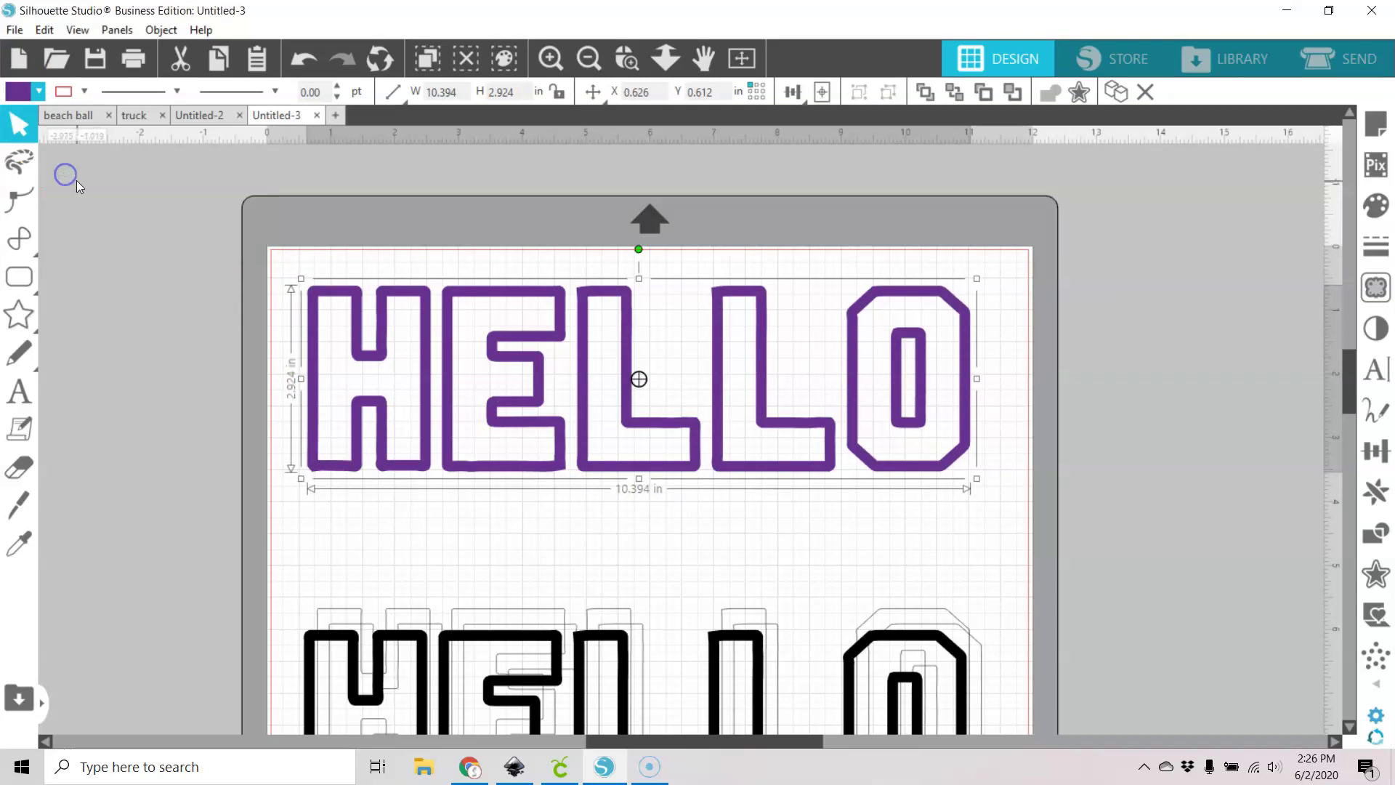
pyautogui.click(42, 92)
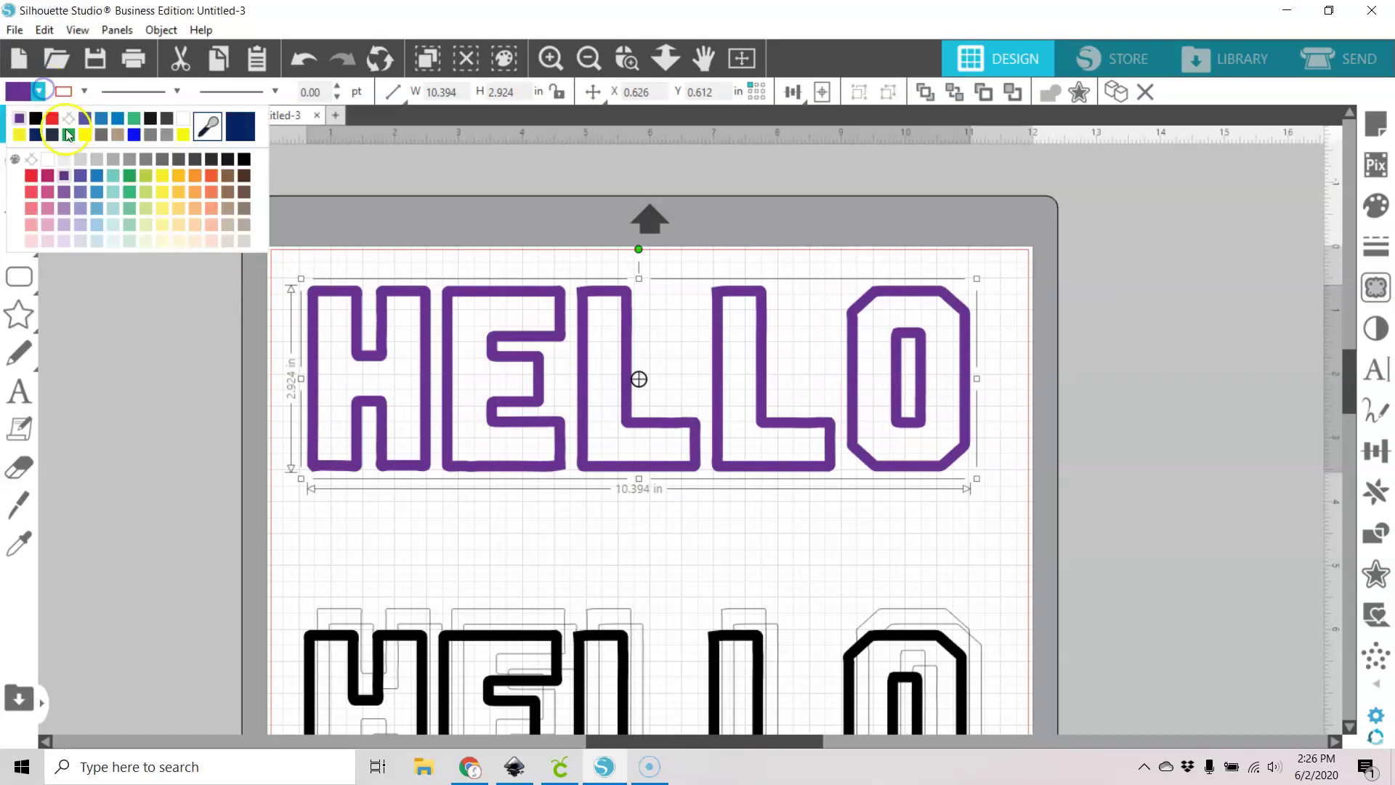
pyautogui.click(105, 192)
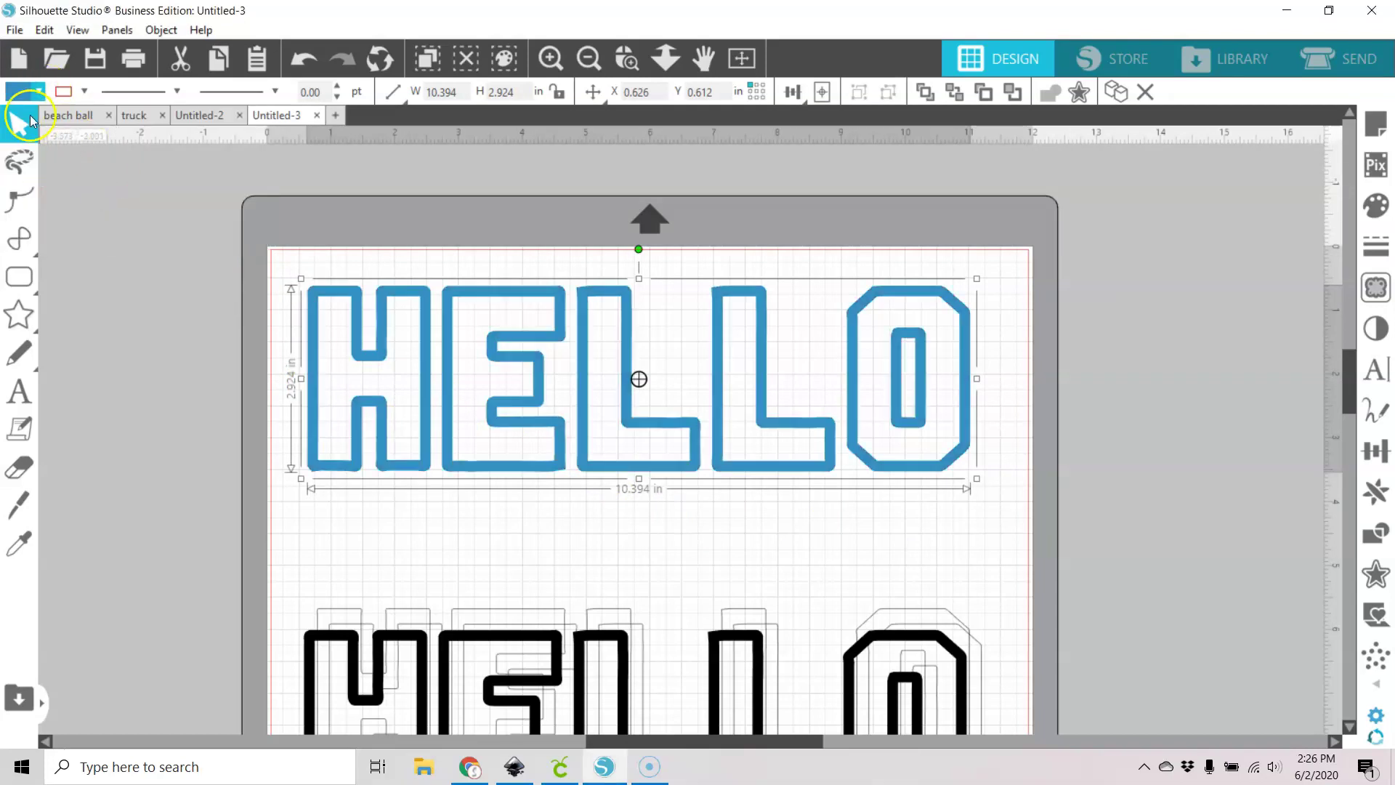
pyautogui.click(37, 93)
pyautogui.click(127, 180)
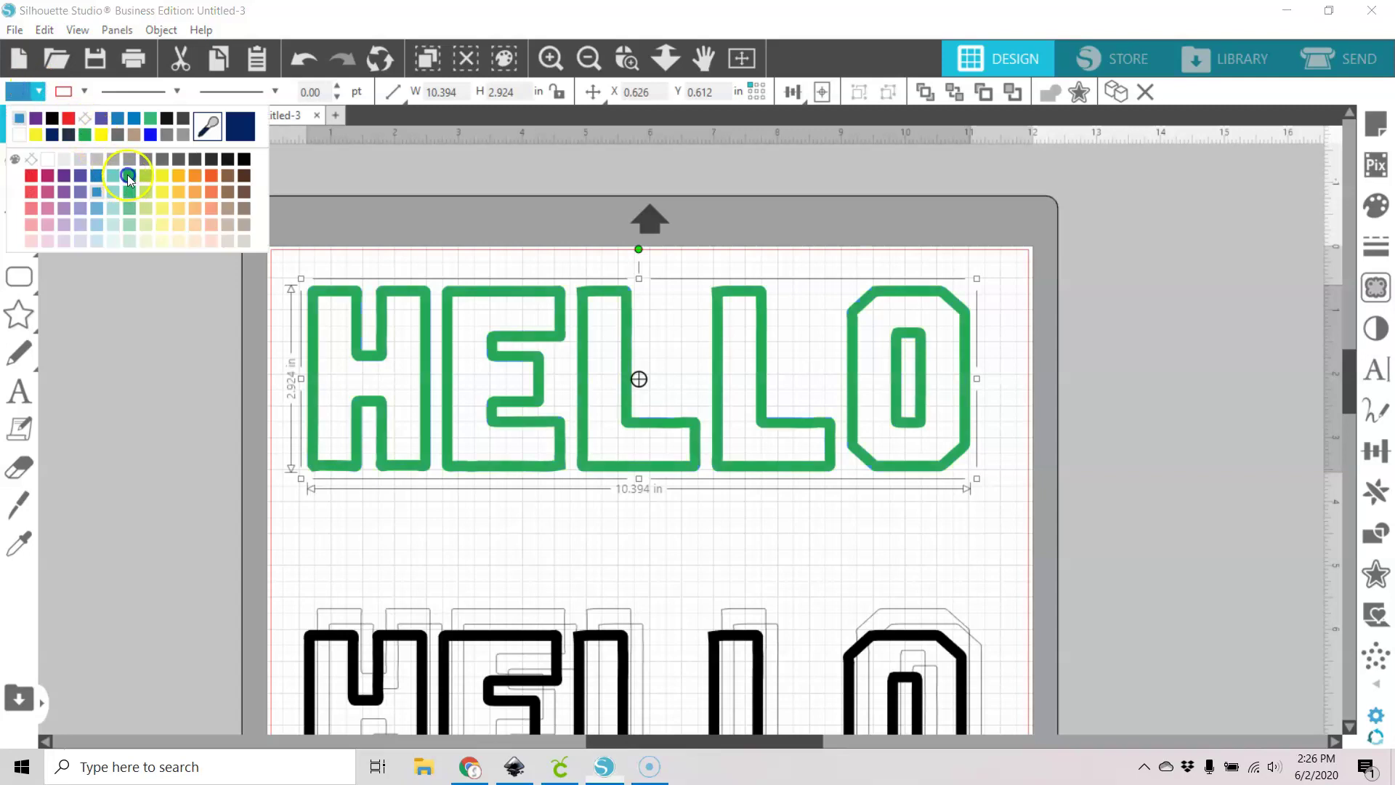
pyautogui.moveTo(972, 372); pyautogui.dragTo(978, 371)
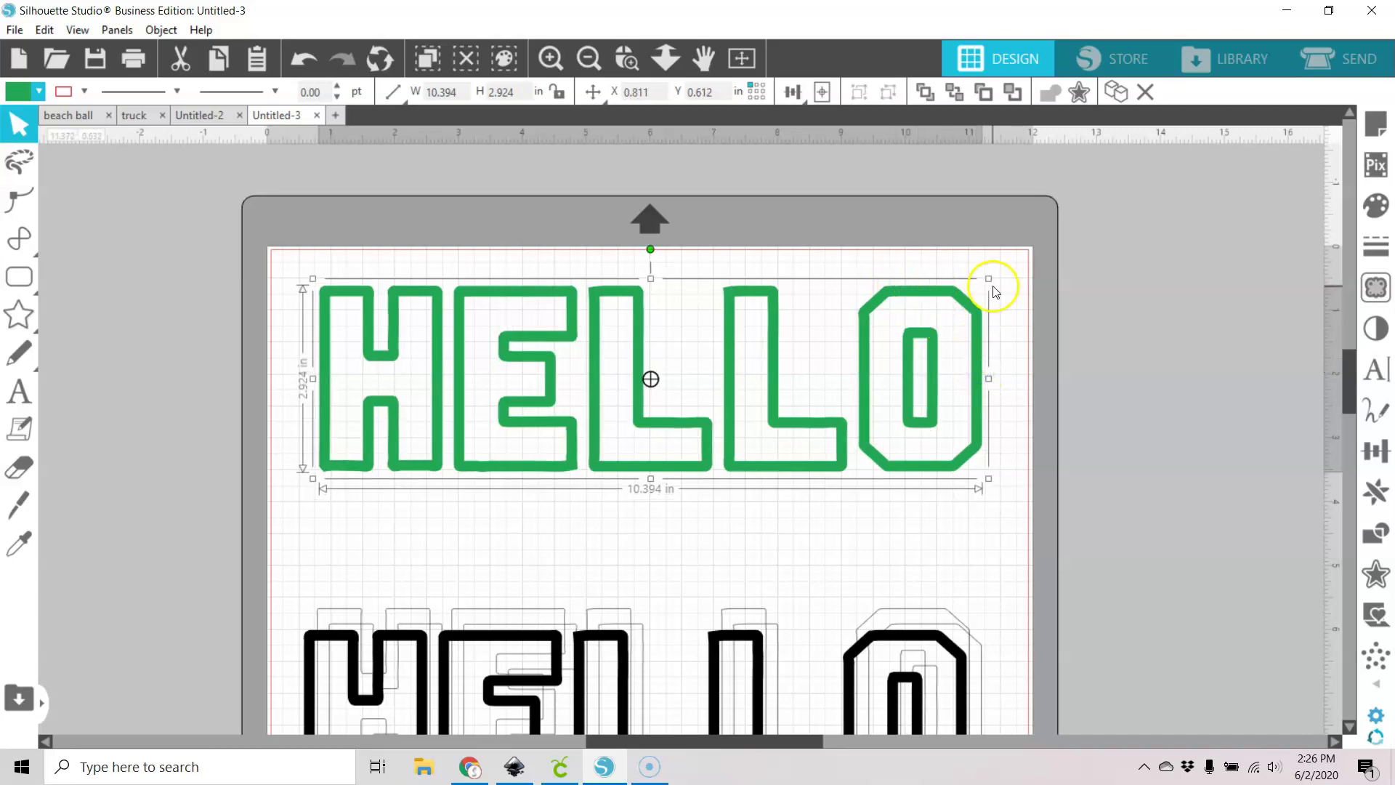
pyautogui.moveTo(974, 348); pyautogui.dragTo(970, 341)
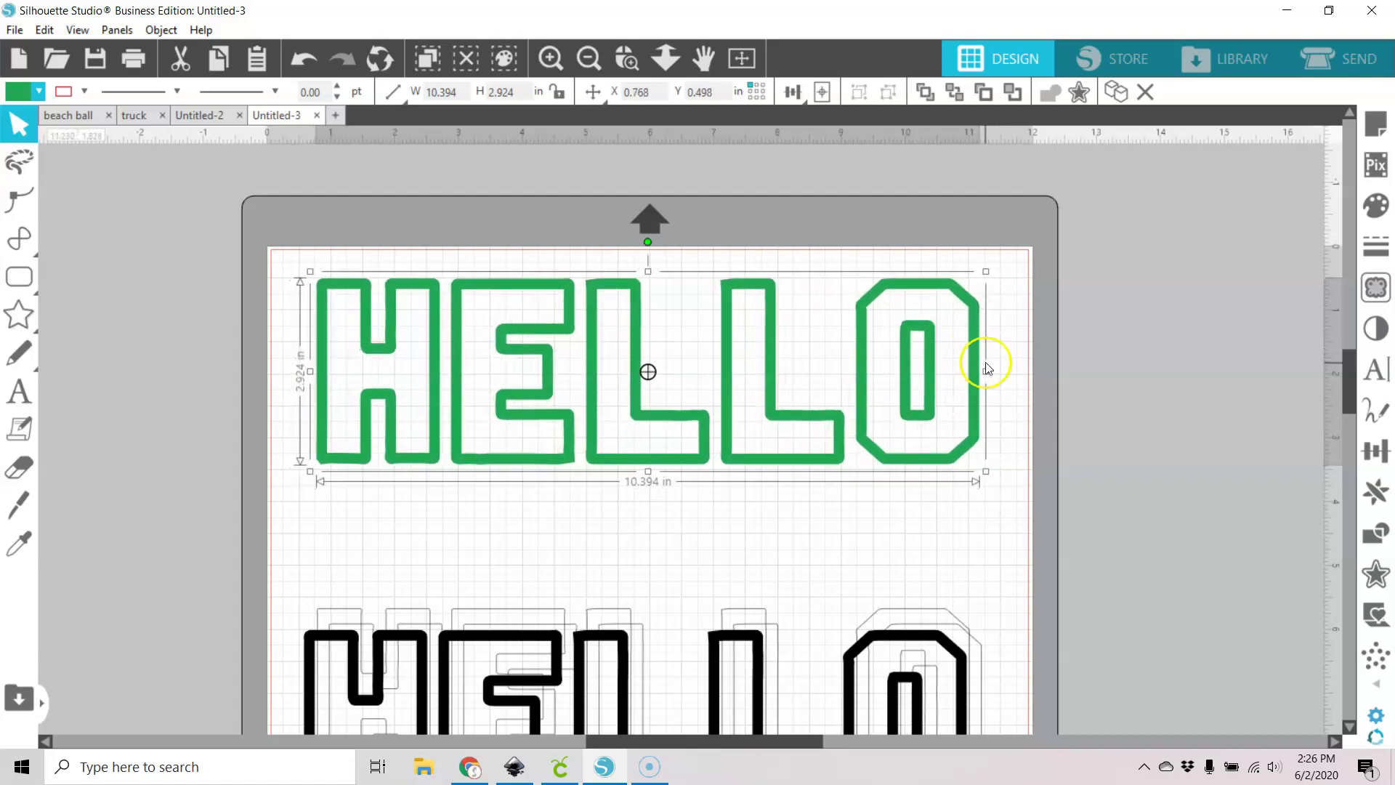
# - Move the black HELLO further down the mat and the thin outline HELLO up slightly
pyautogui.scroll(-1, 1125, 321)
pyautogui.scroll(-5, 1130, 321)
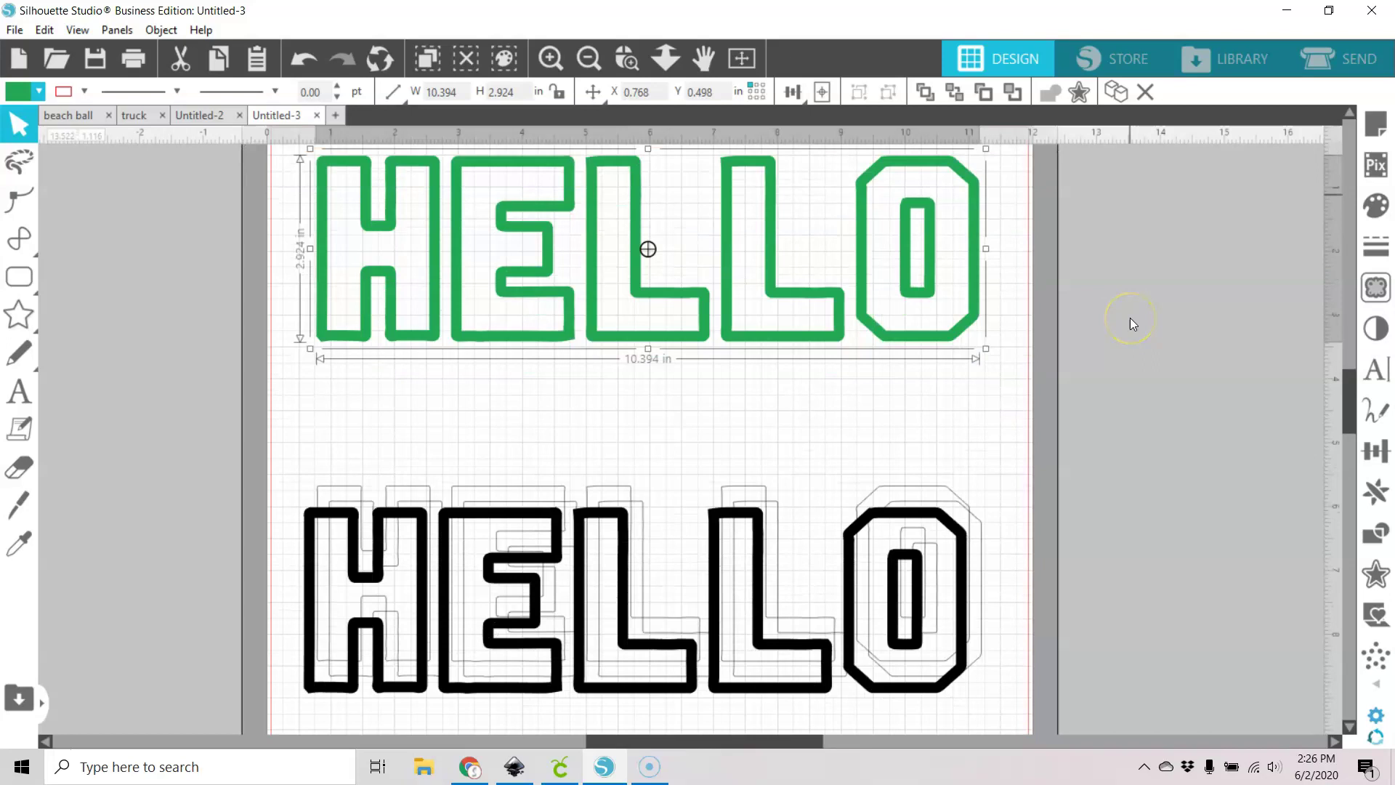
pyautogui.moveTo(859, 374); pyautogui.dragTo(884, 563)
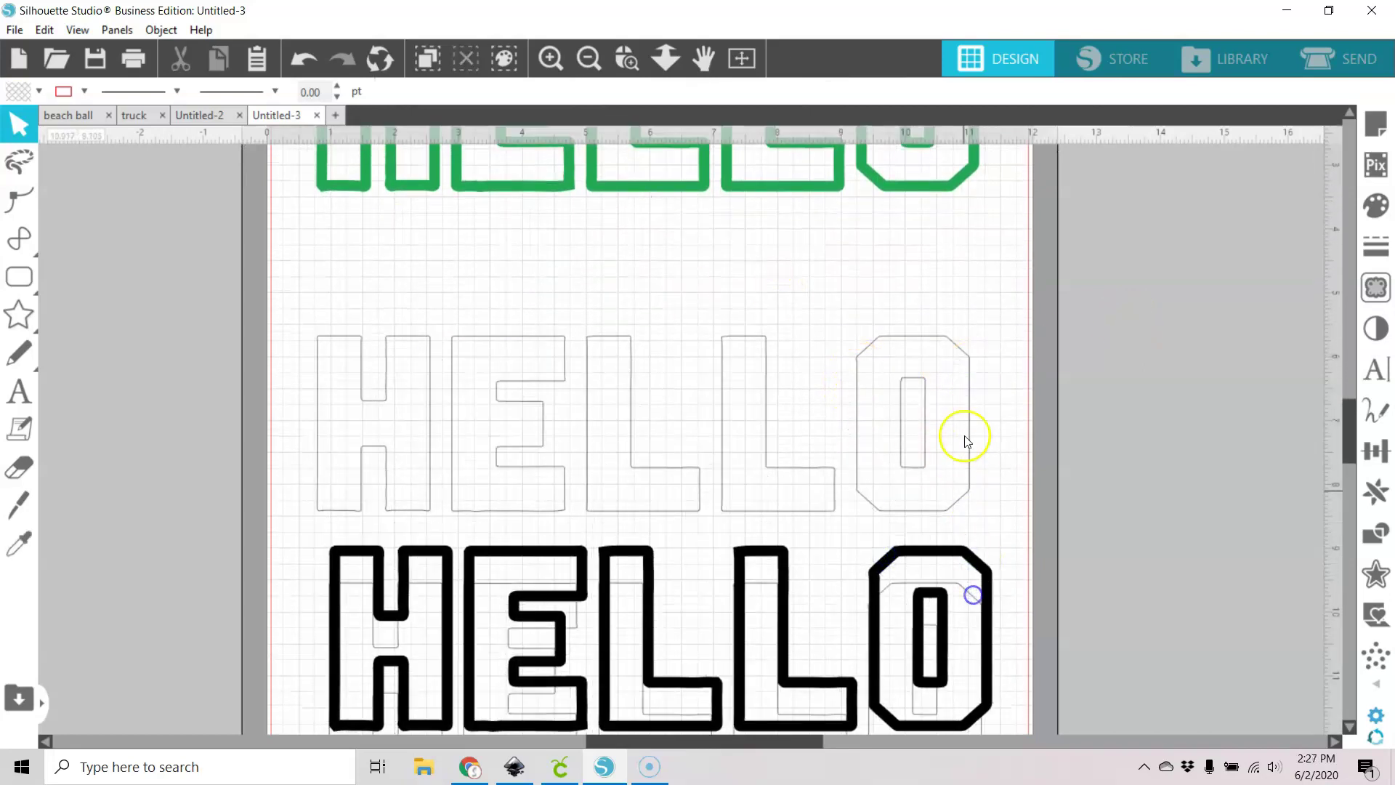
pyautogui.moveTo(971, 399); pyautogui.dragTo(980, 337)
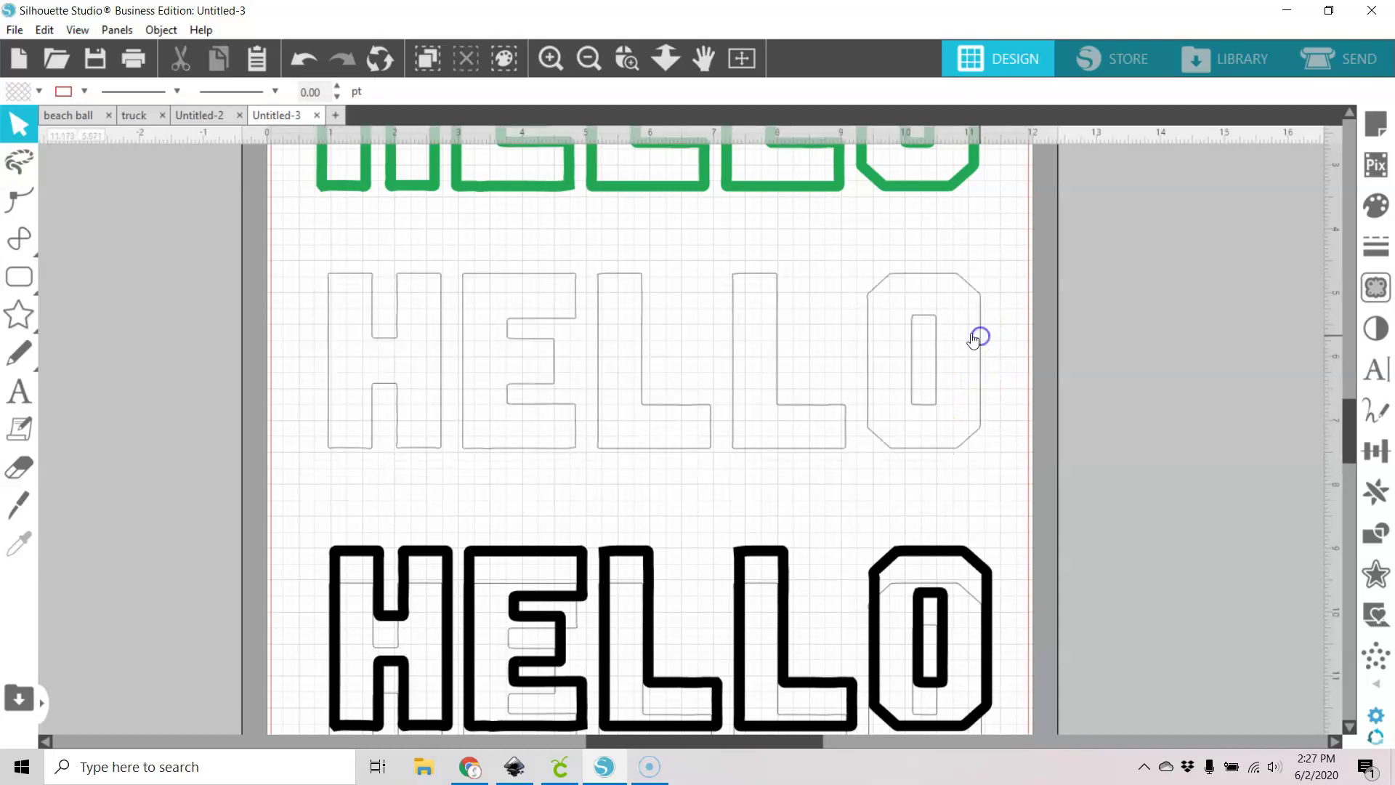
# - Fill the thin outline HELLO solid purple and place it just below the green HELLO
pyautogui.click(350, 275)
pyautogui.click(43, 90)
pyautogui.click(47, 124)
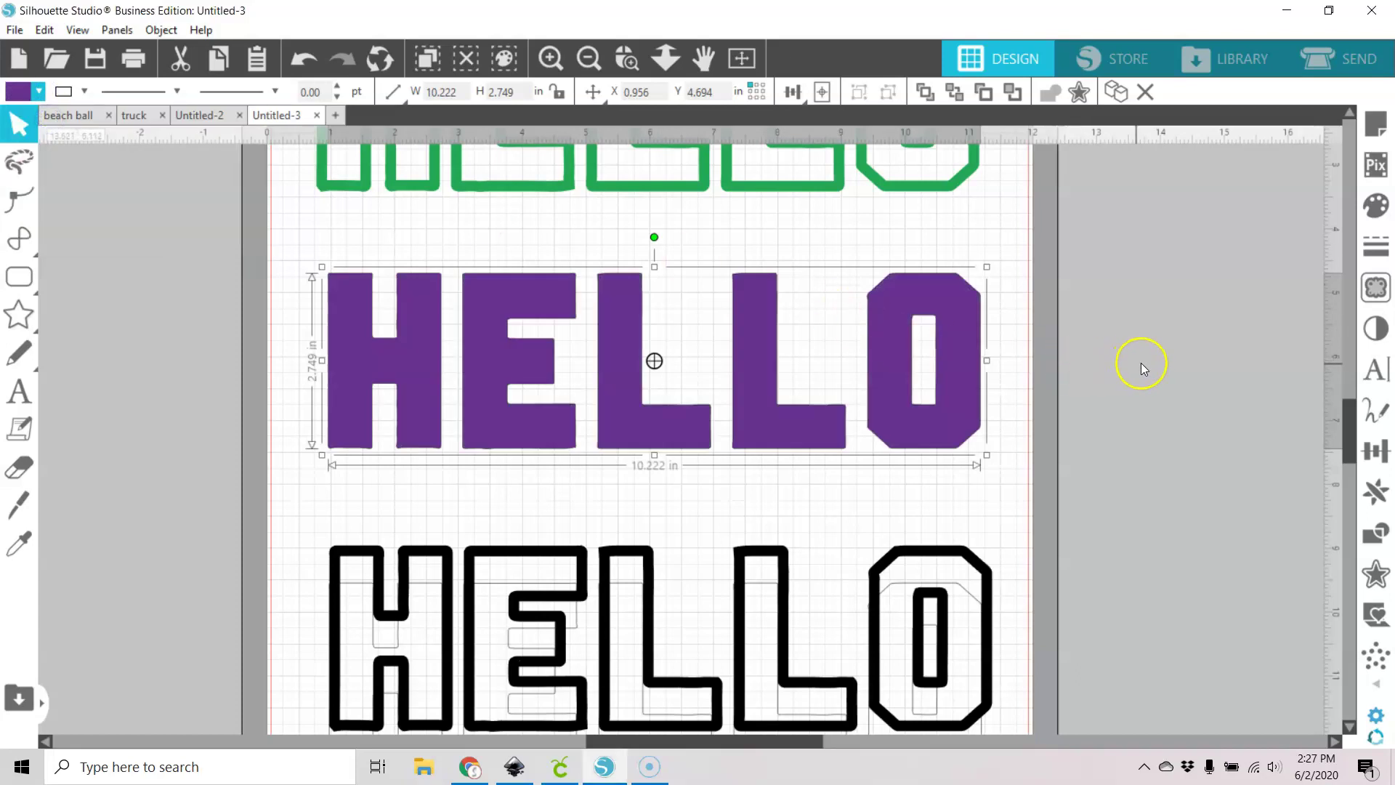
pyautogui.scroll(5, 1140, 362)
pyautogui.moveTo(958, 501); pyautogui.dragTo(956, 449)
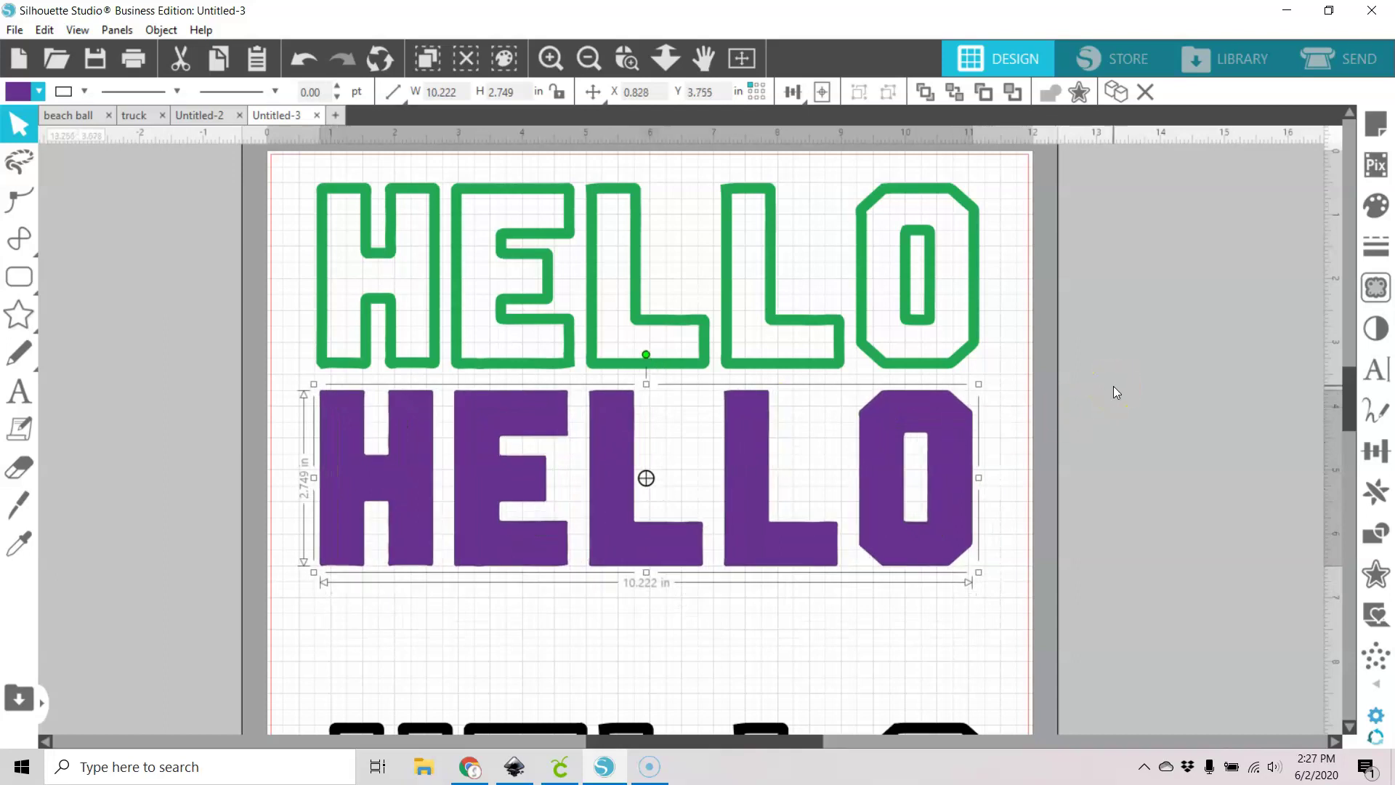